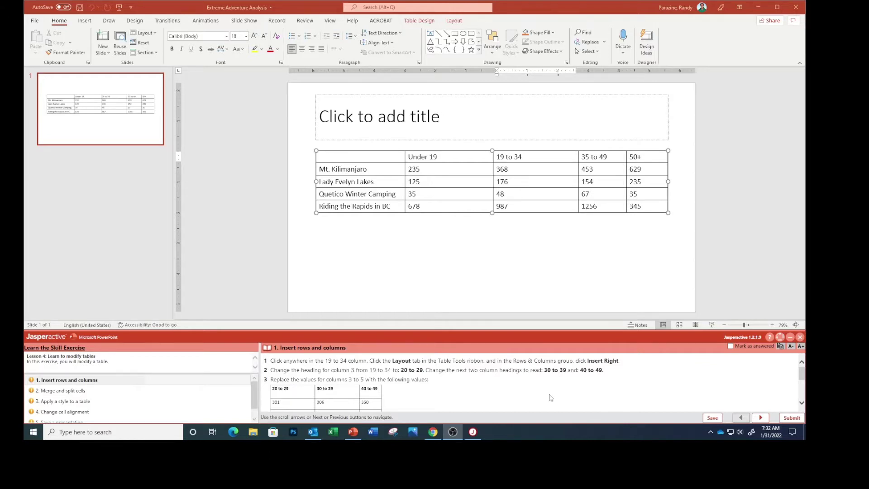
# Step: Put the cursor in the 19 to 34 heading and show the Table Layout tools
pyautogui.click(538, 157)
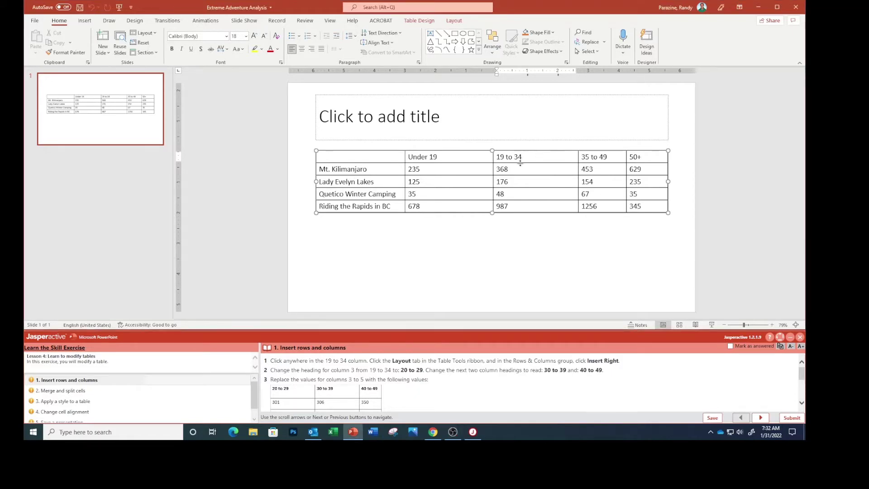
pyautogui.click(454, 21)
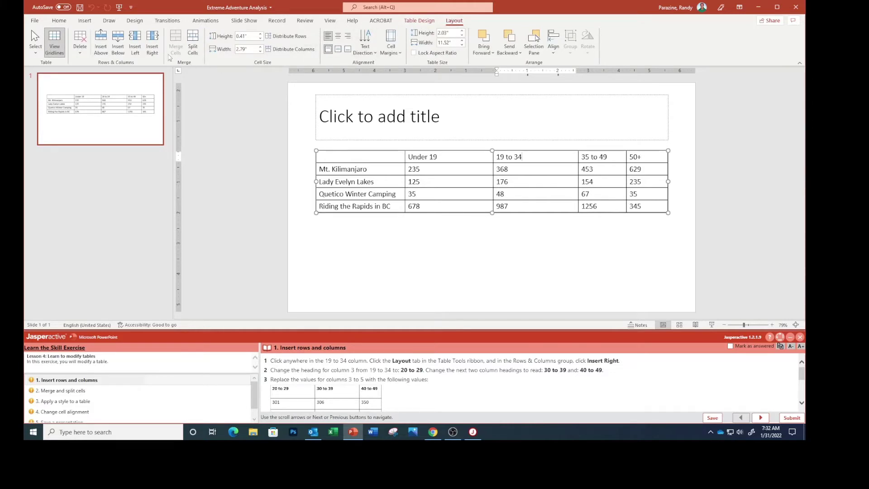
# Step: Insert a column right of 19 to 34 and relabel that heading 20 to 29
pyautogui.click(154, 46)
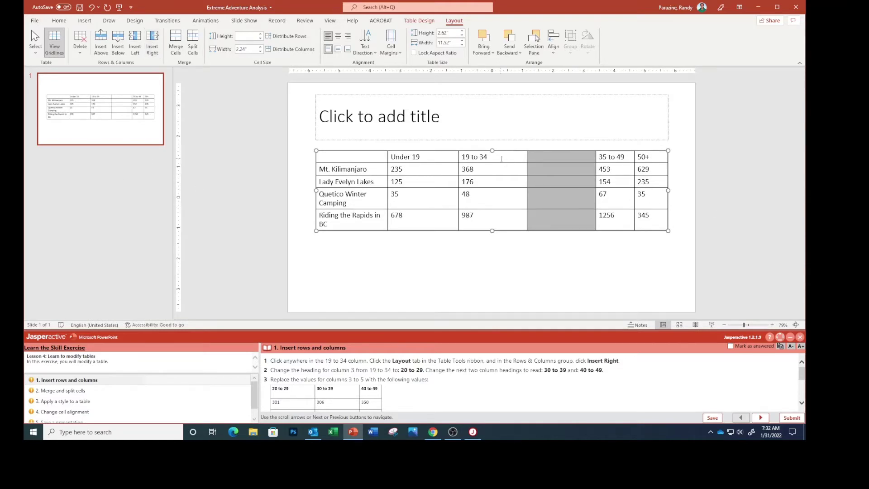
pyautogui.click(496, 157)
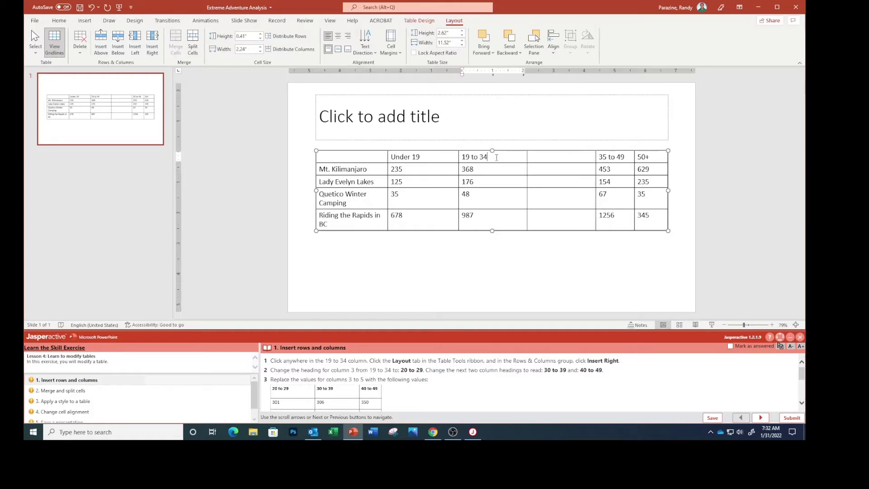
pyautogui.press('BackSpace')
pyautogui.press('BackSpace')
pyautogui.press('BackSpace')
pyautogui.press('BackSpace')
pyautogui.press('BackSpace')
pyautogui.press('BackSpace')
pyautogui.write('2')
pyautogui.write('0 5o')
pyautogui.press('BackSpace')
pyautogui.press('BackSpace')
pyautogui.press('BackSpace')
pyautogui.write('to 209')
pyautogui.press('BackSpace')
# Step: Label the next two headings 30 to 39 and 40 to 49
pyautogui.click(541, 157)
pyautogui.write('30')
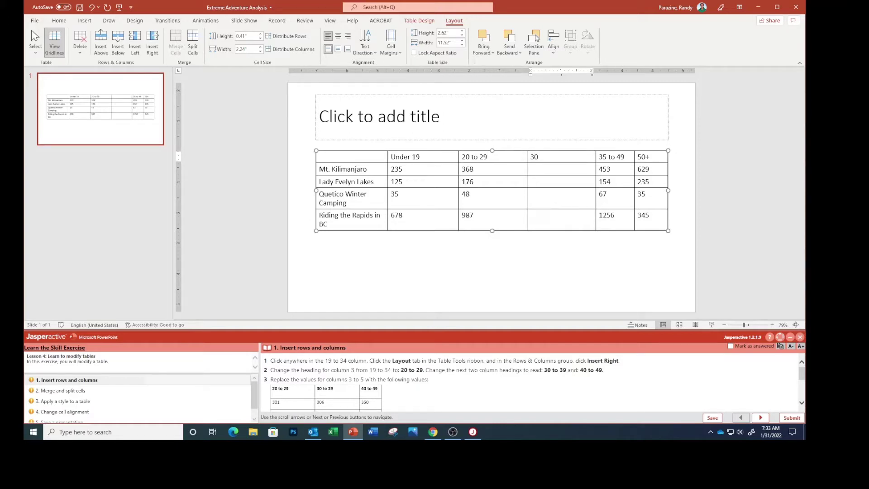
pyautogui.write(' to 30')
pyautogui.press('BackSpace')
pyautogui.write('9')
pyautogui.press('Tab')
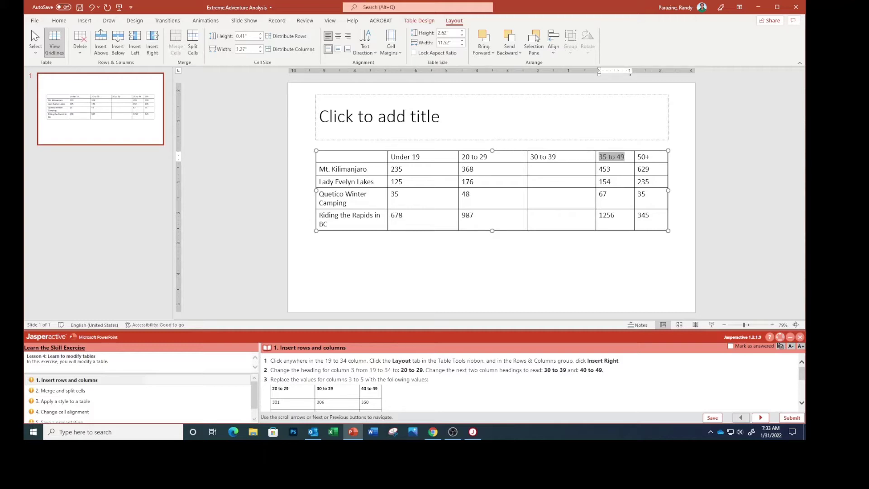
pyautogui.write('40 to 49')
# Step: Enter 301, 306 and 350 for Mt. Kilimanjaro in the three age columns
pyautogui.scroll(-2, 414, 393)
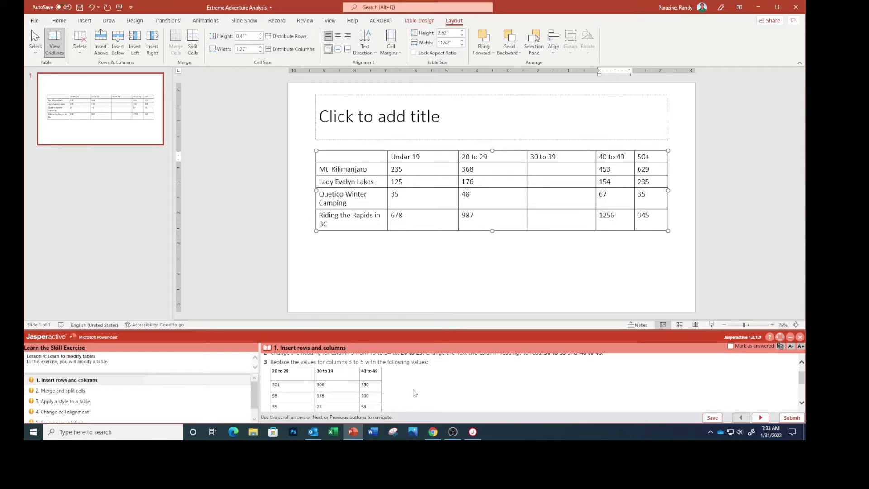
pyautogui.scroll(-1, 413, 393)
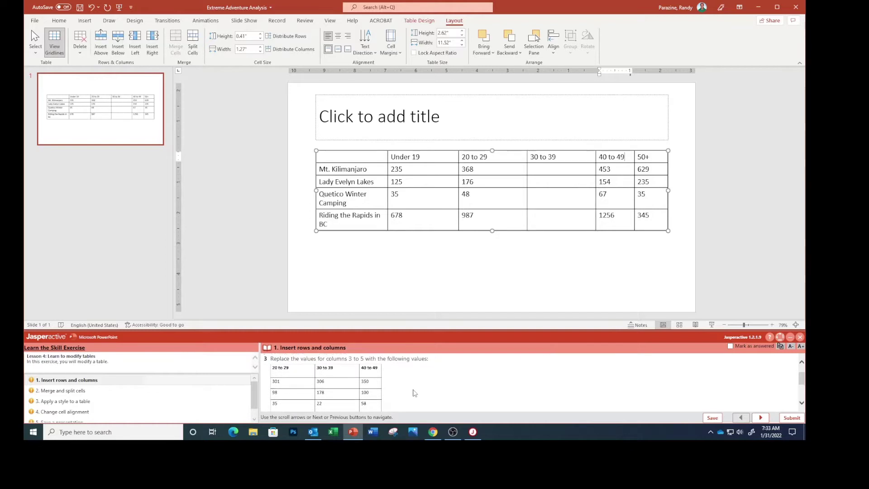
pyautogui.scroll(-1, 414, 393)
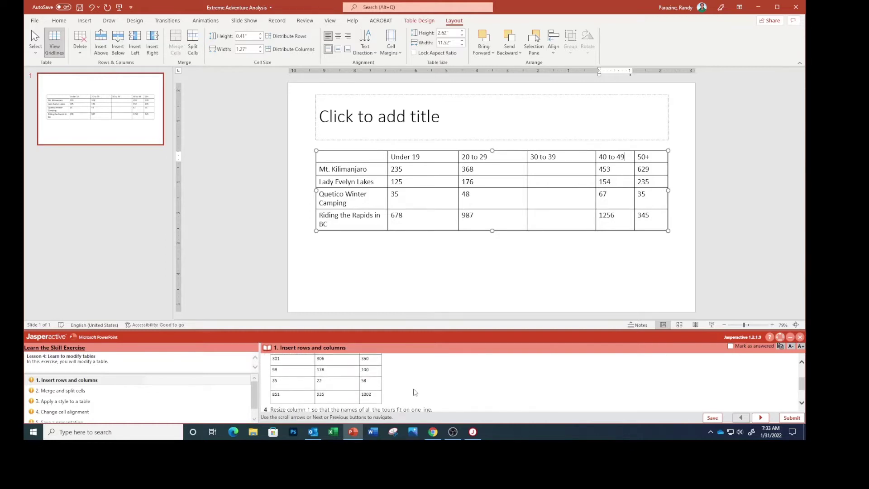
pyautogui.moveTo(476, 169); pyautogui.dragTo(461, 169)
pyautogui.write('301')
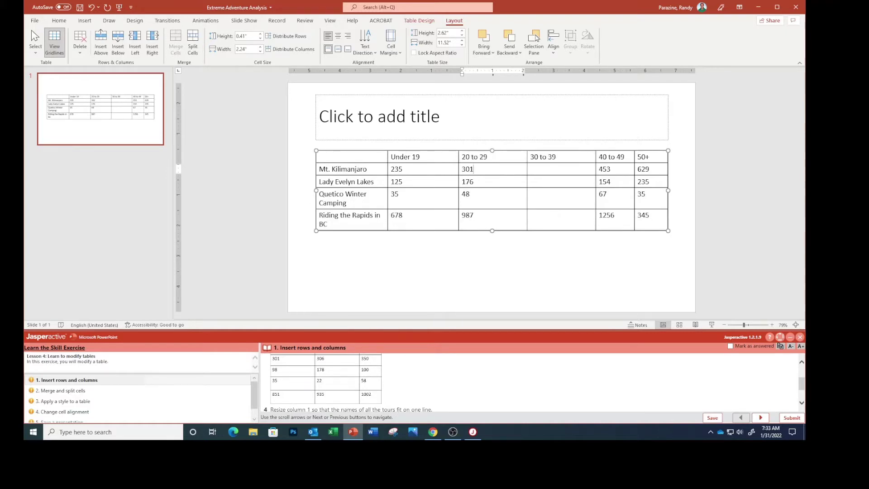
pyautogui.press('Tab')
pyautogui.write('306')
pyautogui.press('Tab')
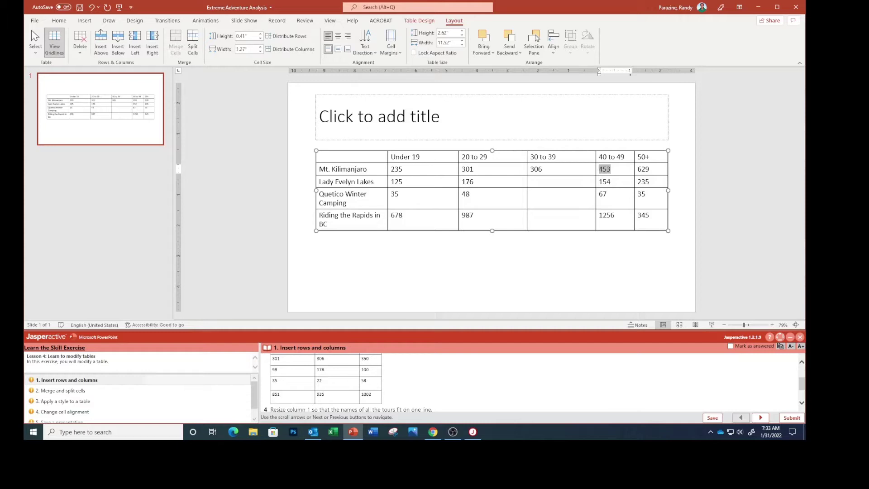
pyautogui.write('350')
# Step: Enter 98, 178 and 100 for Lady Evelyn Lakes
pyautogui.click(485, 182)
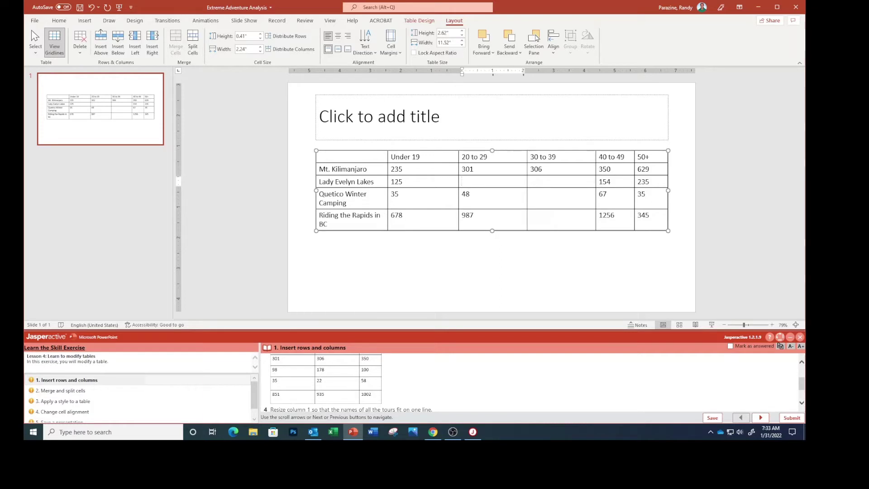
pyautogui.write('98')
pyautogui.press('Tab')
pyautogui.write('178')
pyautogui.press('Tab')
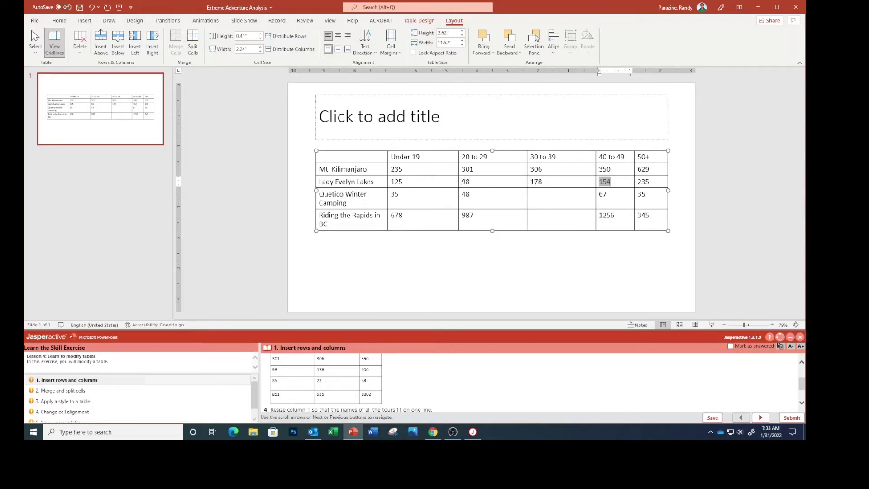
pyautogui.write('100')
# Step: Replace Quetico Winter Camping's values with 35 and 22
pyautogui.click(480, 196)
pyautogui.press('BackSpace')
pyautogui.press('BackSpace')
pyautogui.write('3')
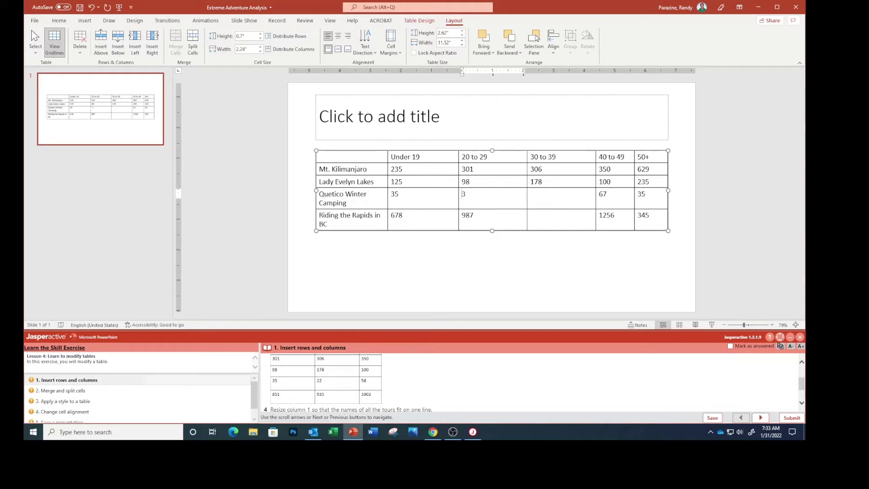
pyautogui.write('5')
pyautogui.press('Tab')
pyautogui.write('22')
pyautogui.press('Tab')
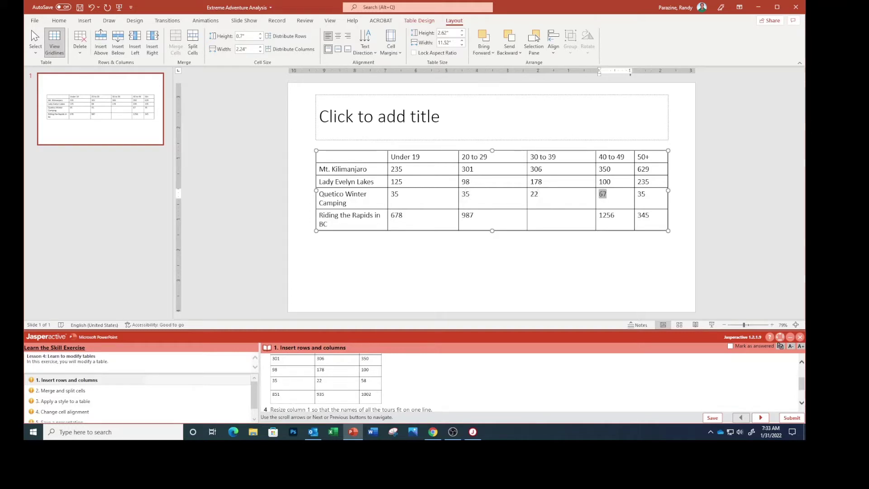
pyautogui.write('5')
# Step: Enter 851, 933 and 1002 for Riding the Rapids
pyautogui.click(489, 221)
pyautogui.press('BackSpace')
pyautogui.press('BackSpace')
pyautogui.press('BackSpace')
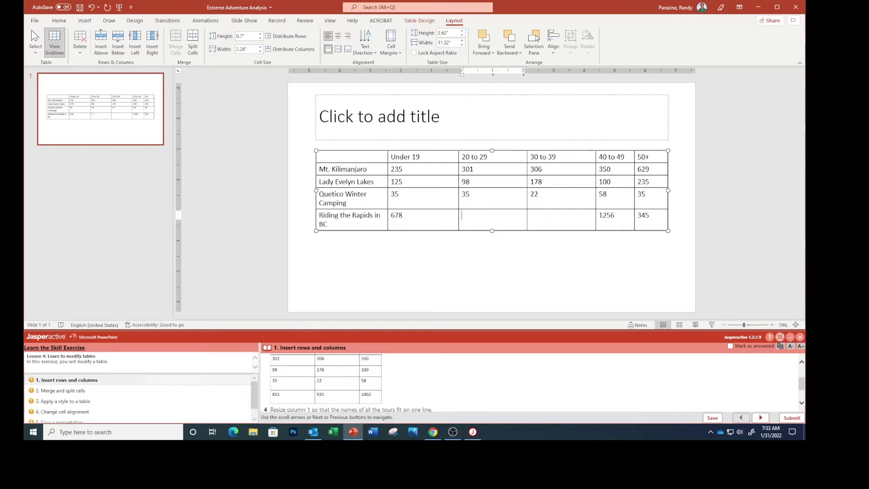
pyautogui.write('851')
pyautogui.press('Tab')
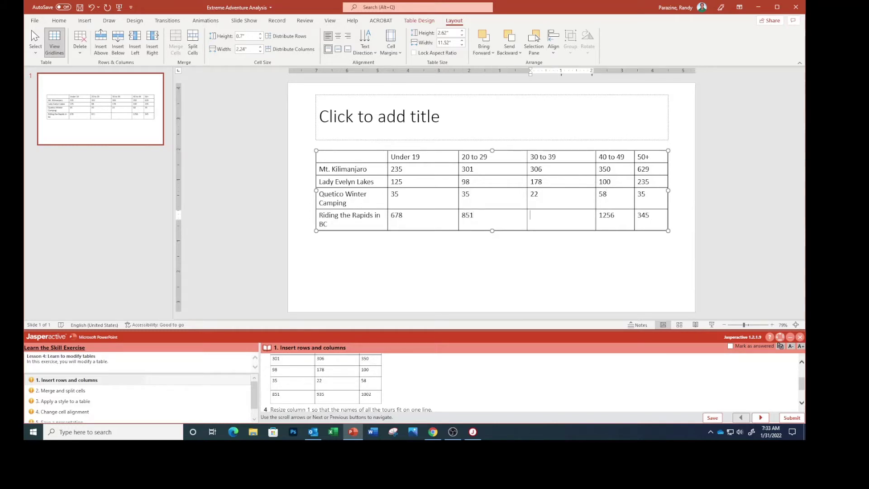
pyautogui.write('933')
pyautogui.press('Tab')
pyautogui.write('1002')
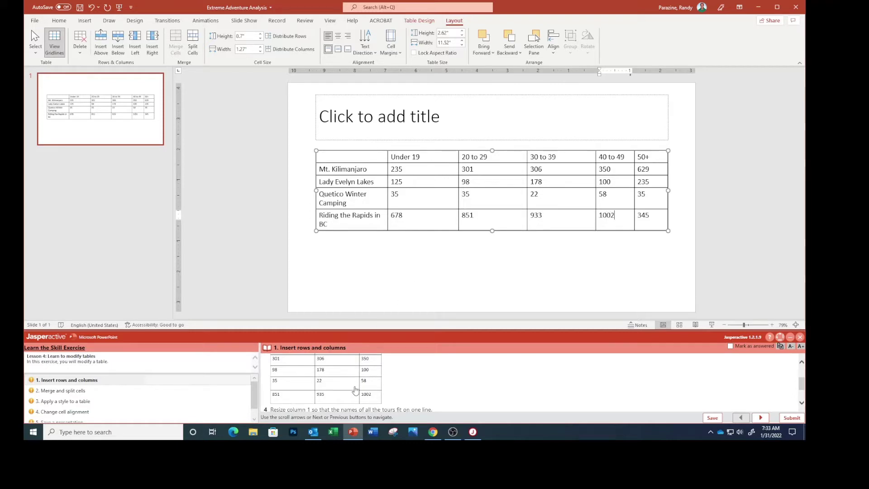
pyautogui.scroll(-3, 364, 383)
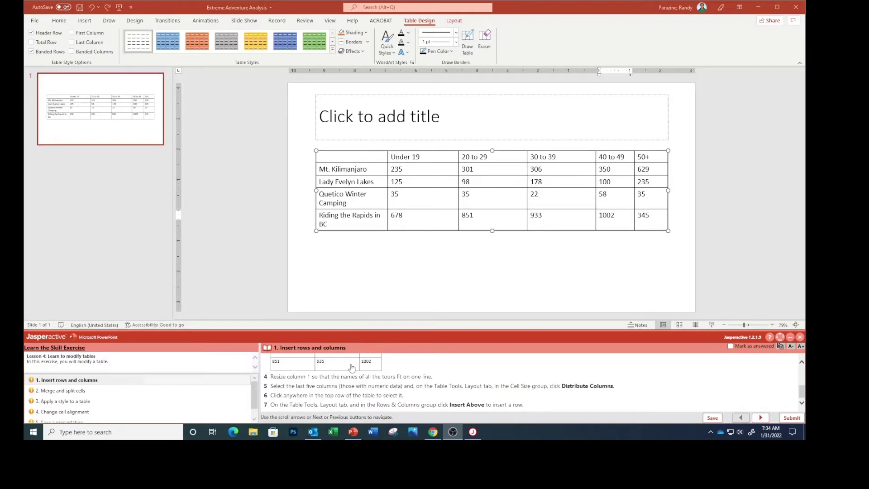
# Step: Autofit the first column to the tour names and distribute the five numeric columns evenly
pyautogui.click(387, 205)
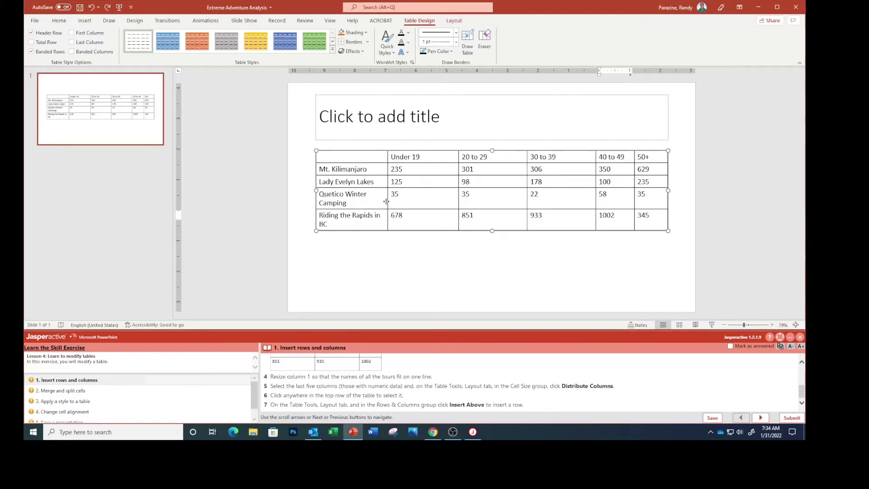
pyautogui.doubleClick(386, 201)
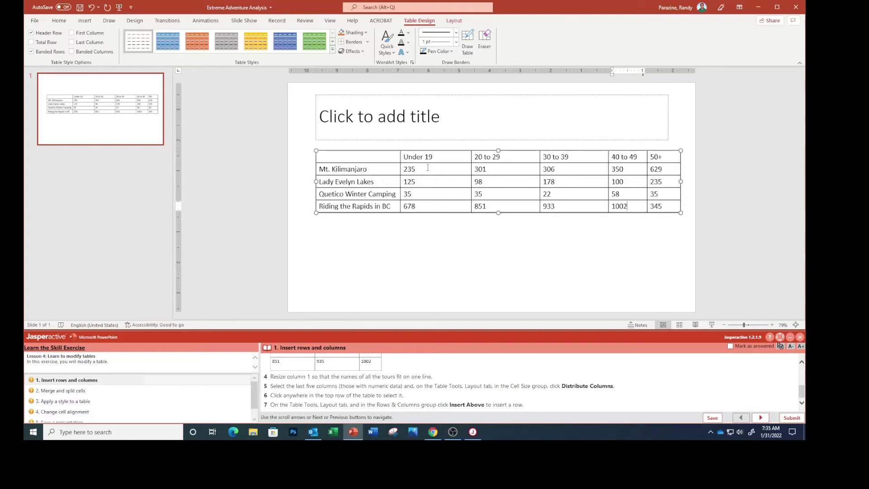
pyautogui.click(403, 158)
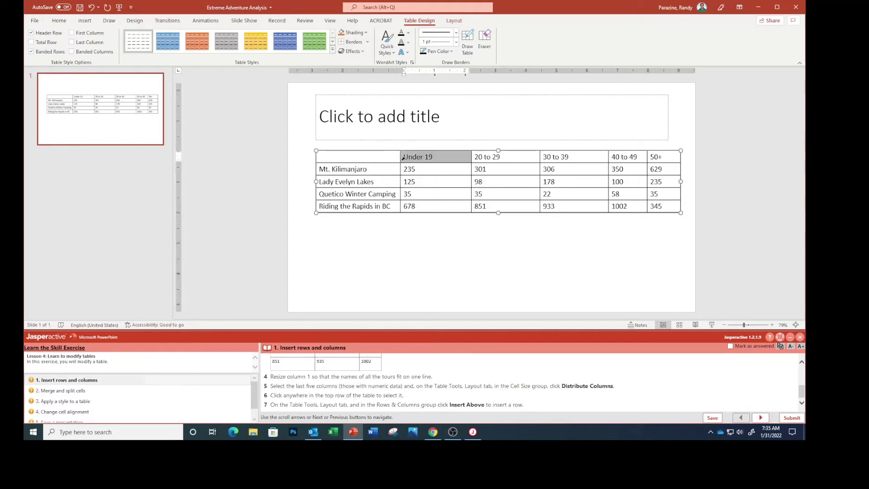
pyautogui.moveTo(402, 158); pyautogui.dragTo(654, 209)
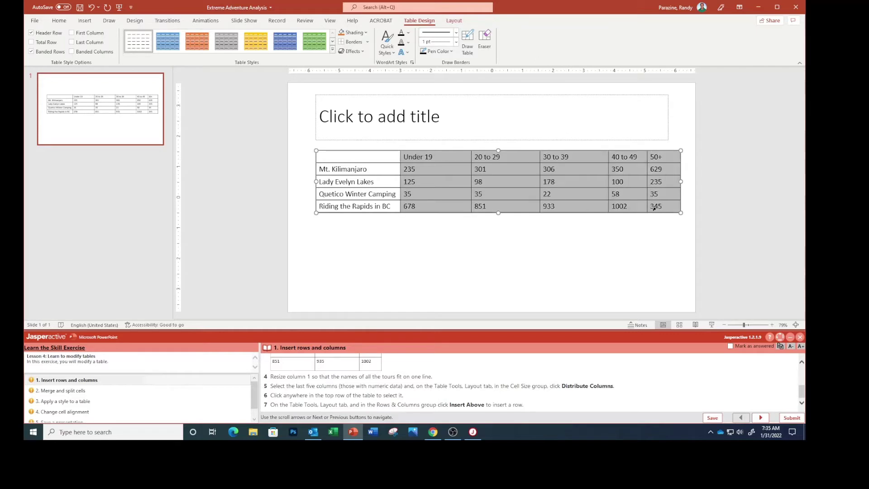
pyautogui.click(454, 21)
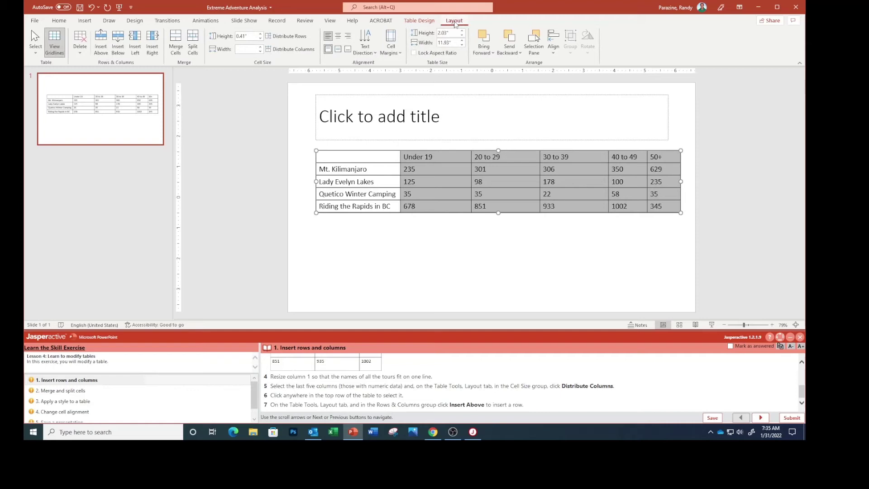
pyautogui.click(290, 50)
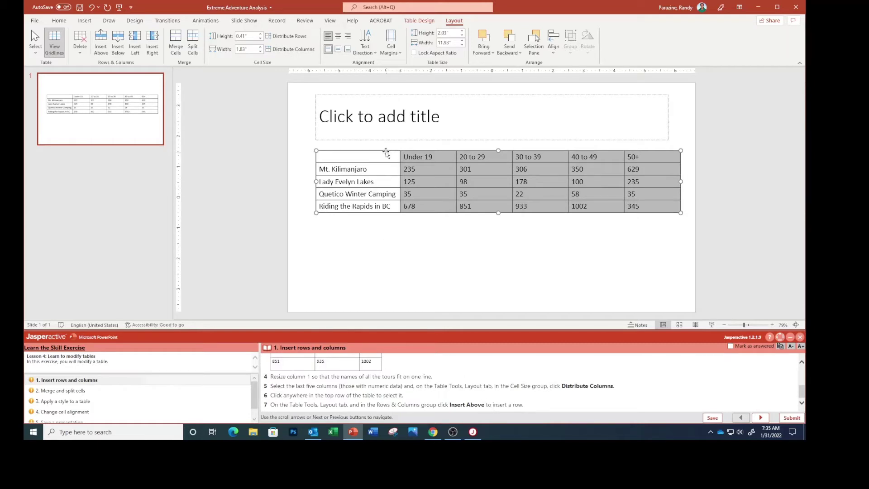
# Step: Insert a blank row above the age-range headings, then mark the step answered and advance
pyautogui.click(369, 158)
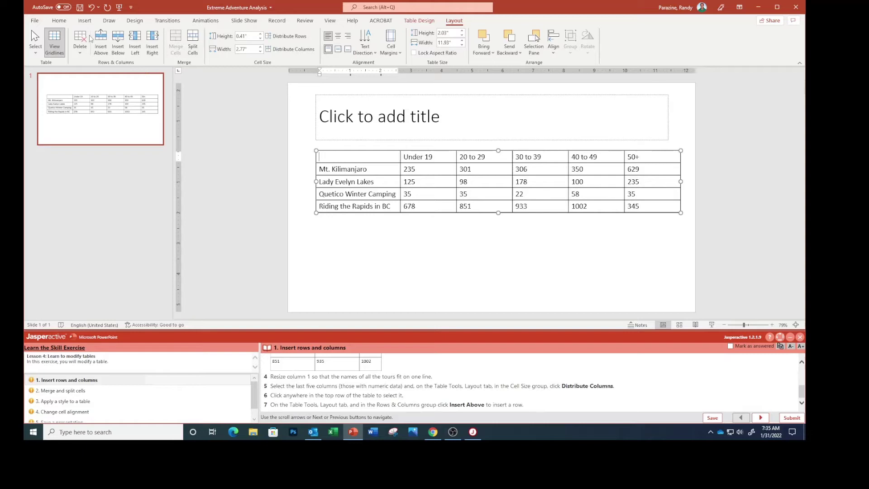
pyautogui.click(106, 40)
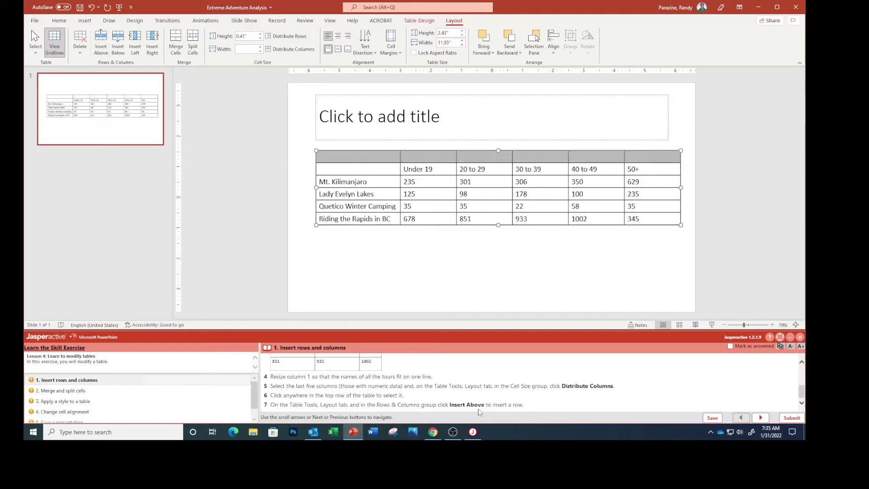
pyautogui.click(731, 347)
pyautogui.click(761, 418)
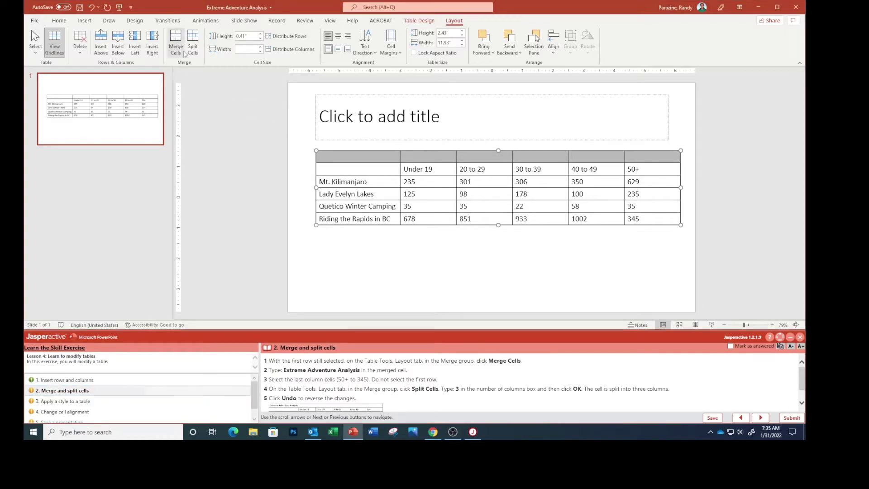
# Step: Merge the top row into one cell and type the title Extreme Adventure Analysis
pyautogui.click(176, 39)
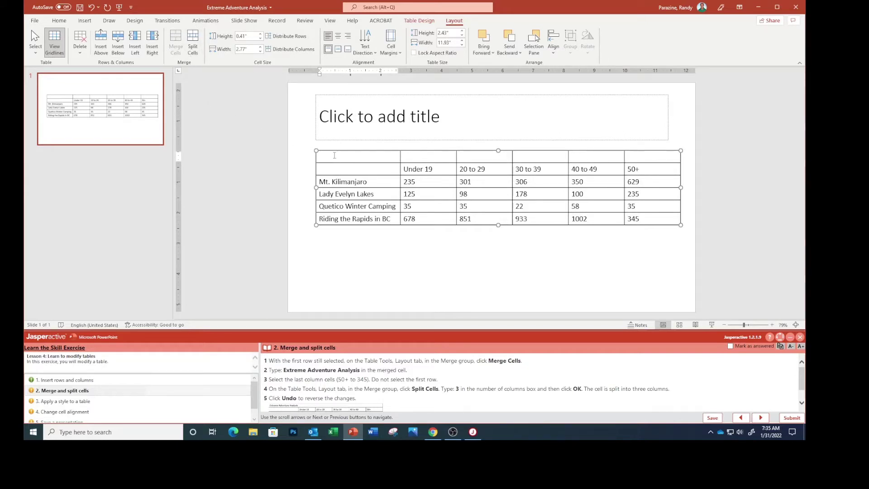
pyautogui.moveTo(334, 156); pyautogui.dragTo(633, 161)
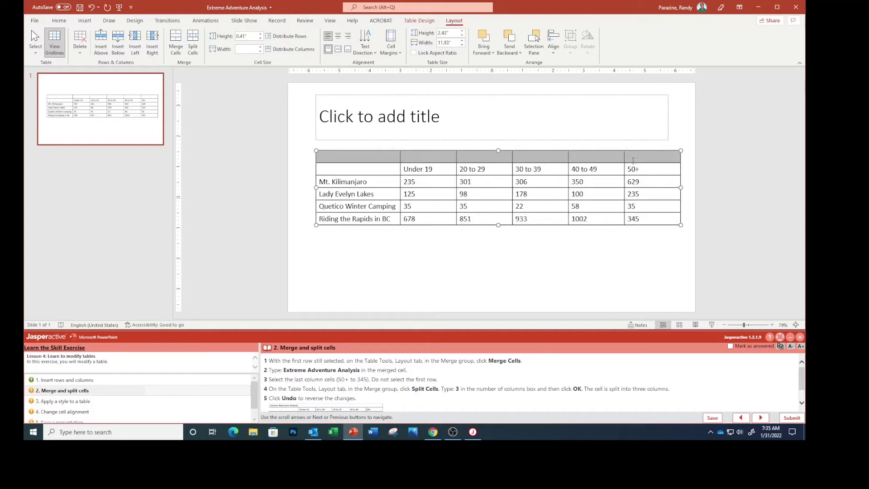
pyautogui.click(177, 40)
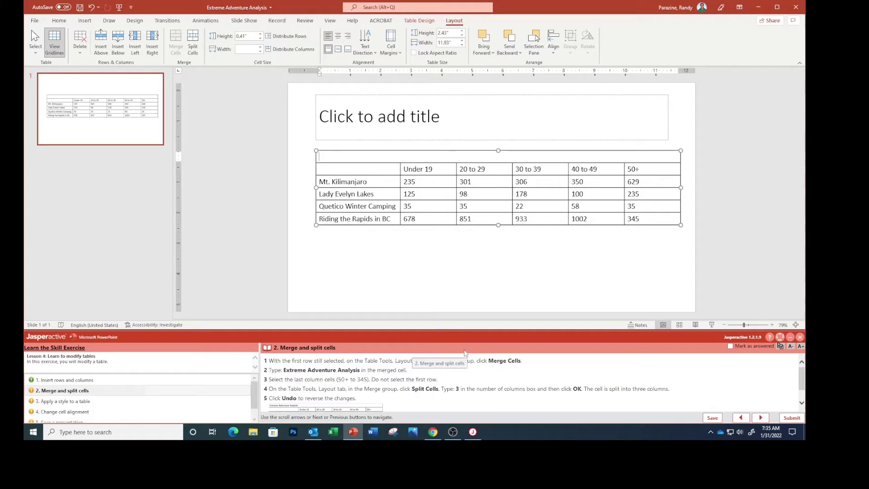
pyautogui.write('Exr')
pyautogui.write('reme ')
pyautogui.write('Adventure Anay')
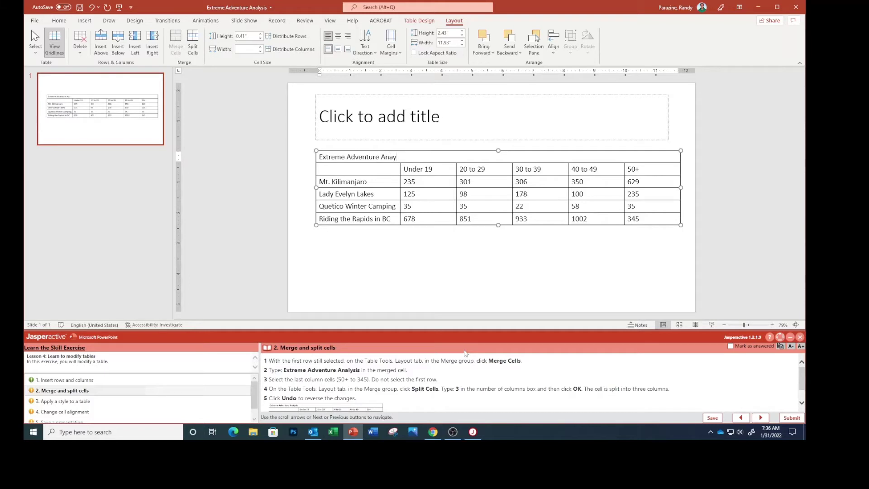
pyautogui.press('BackSpace')
pyautogui.write('ly')
pyautogui.press('BackSpace')
# Step: Select the 50+ column's data cells, undoing an accidental column resize
pyautogui.moveTo(627, 169); pyautogui.dragTo(639, 170)
pyautogui.click(91, 7)
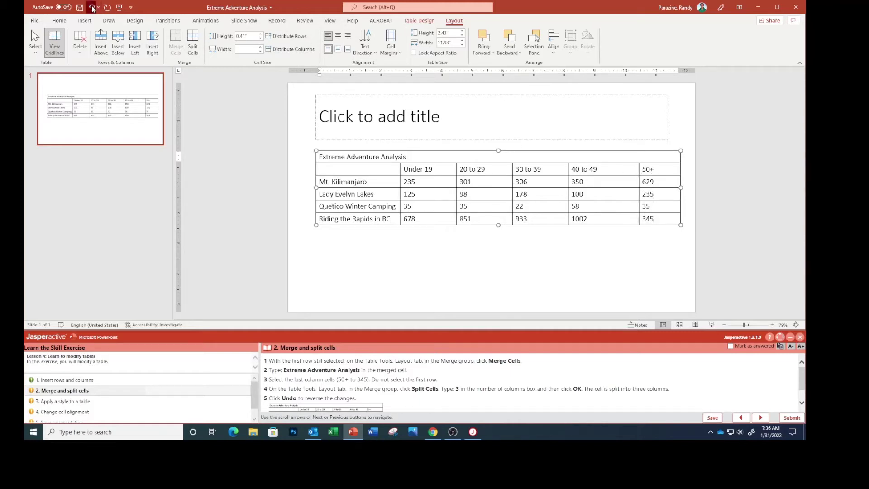
pyautogui.moveTo(644, 218); pyautogui.dragTo(630, 172)
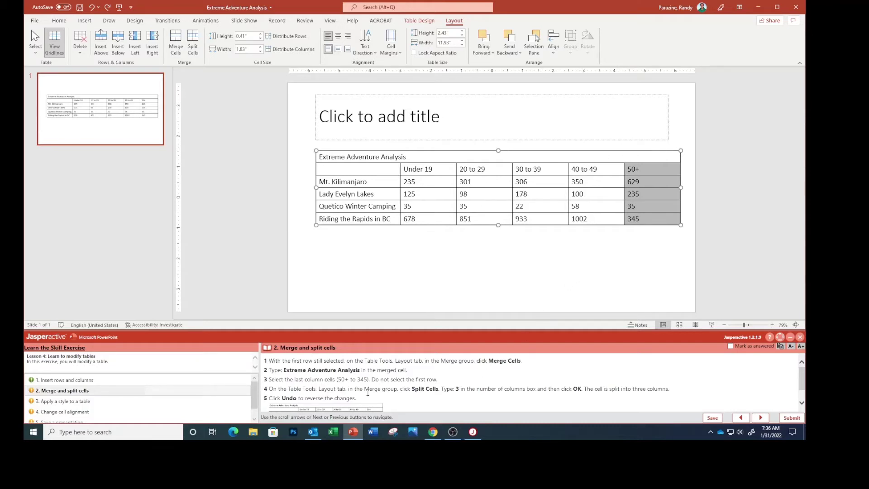
# Step: Split the 50+ cells into 3 columns, undo it, then mark the step answered and advance
pyautogui.scroll(-1, 384, 397)
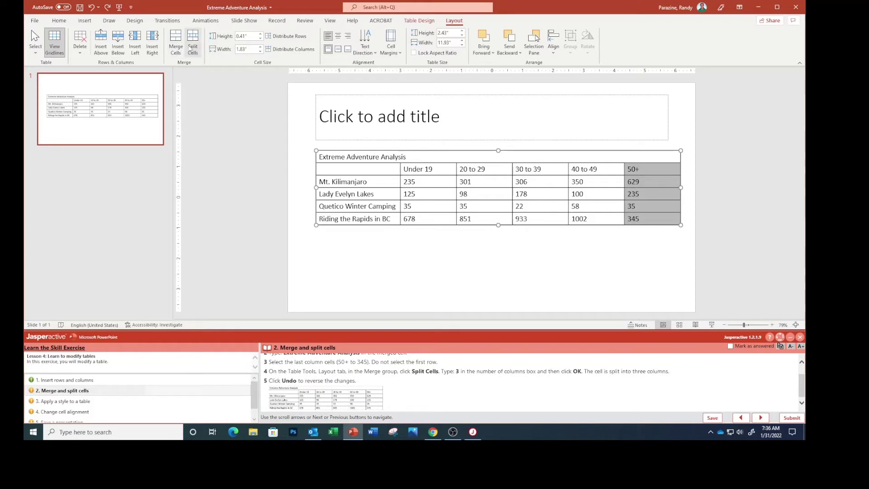
pyautogui.click(194, 47)
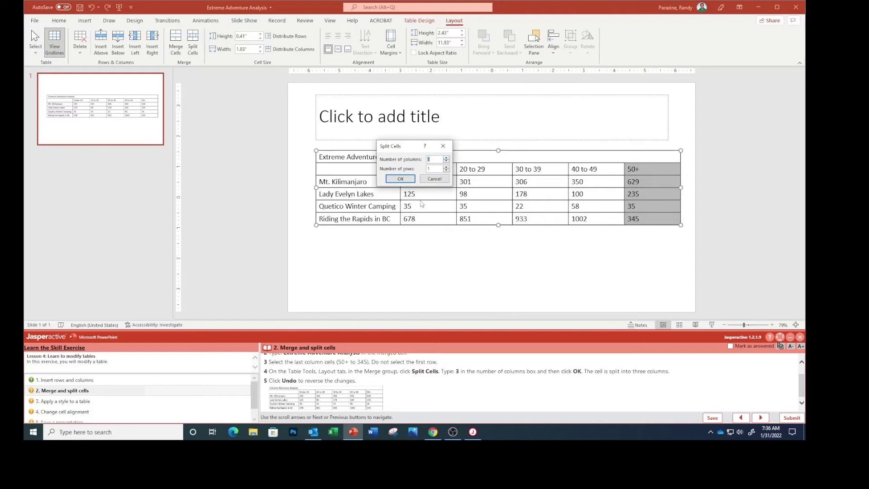
pyautogui.click(401, 180)
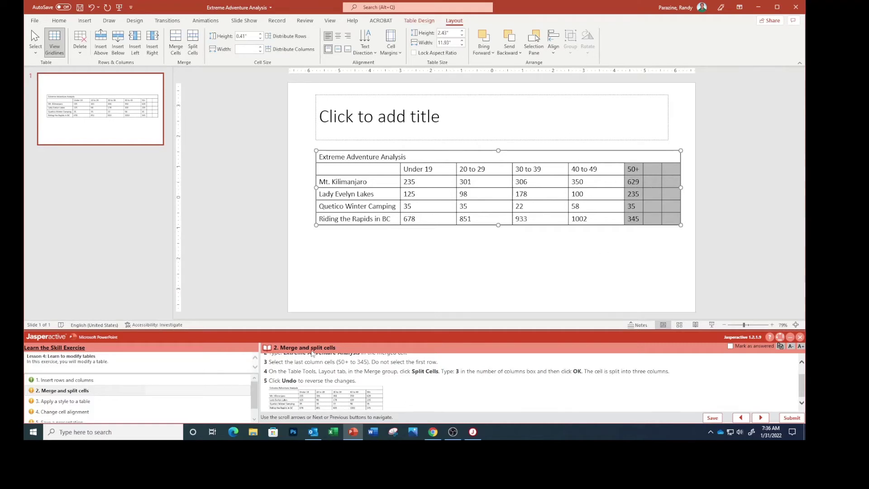
pyautogui.click(91, 6)
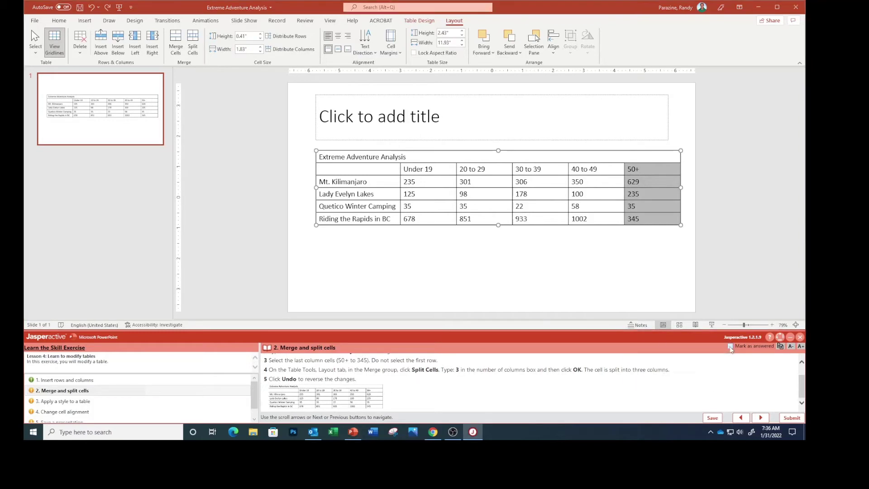
pyautogui.click(731, 347)
pyautogui.click(761, 418)
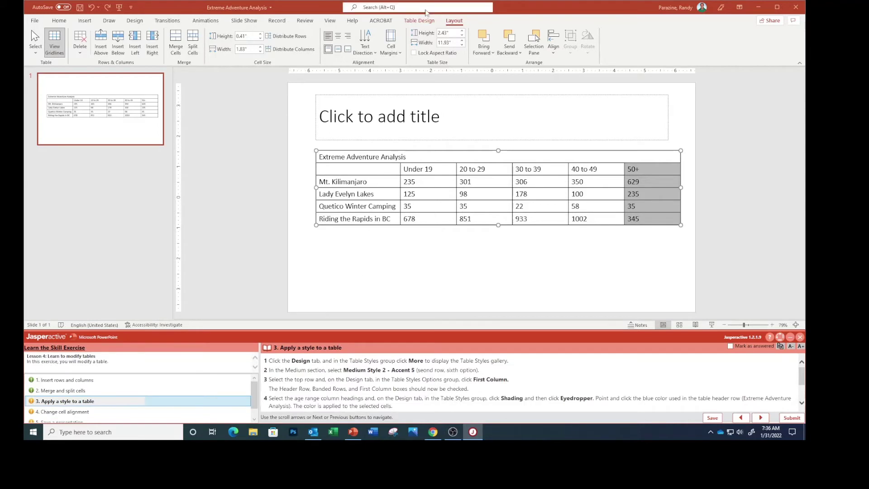
# Step: Apply the Medium Style 2 - Accent 5 table style and turn on First Column
pyautogui.click(414, 21)
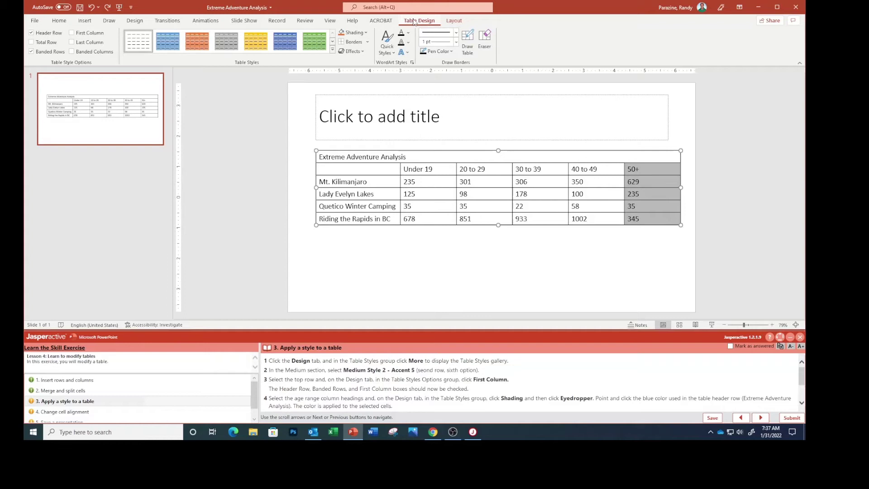
pyautogui.click(333, 51)
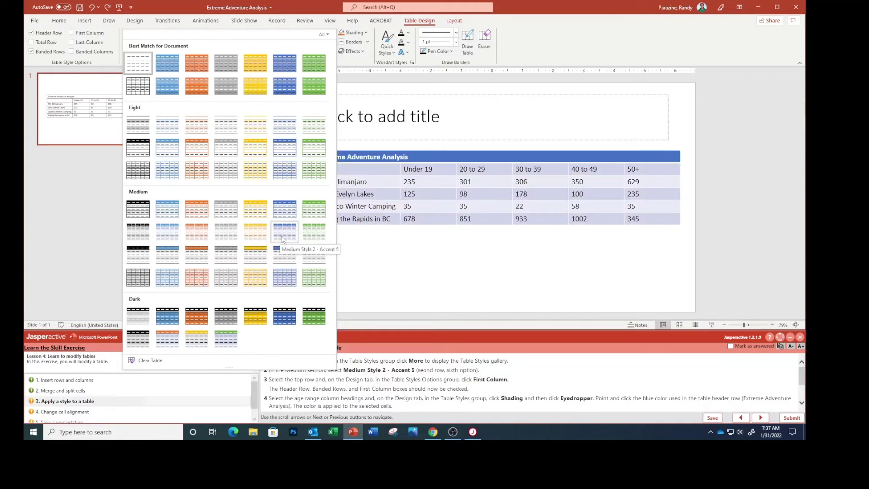
pyautogui.click(283, 239)
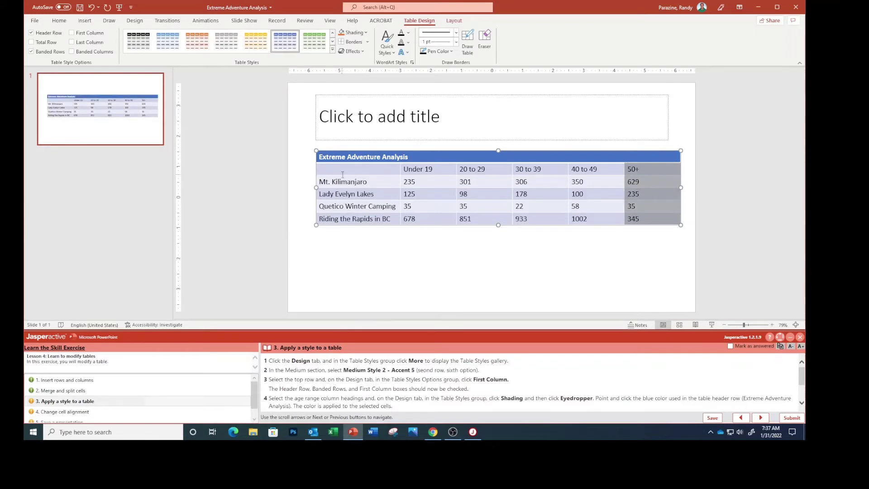
pyautogui.click(340, 157)
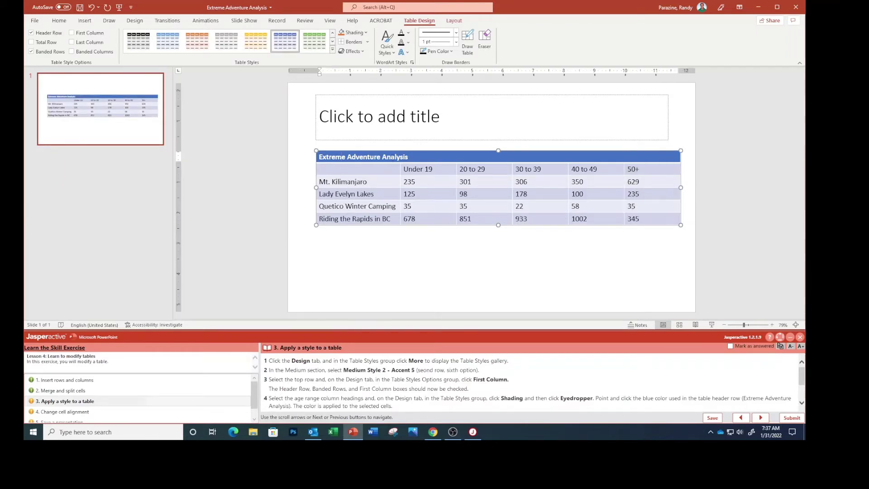
pyautogui.click(71, 33)
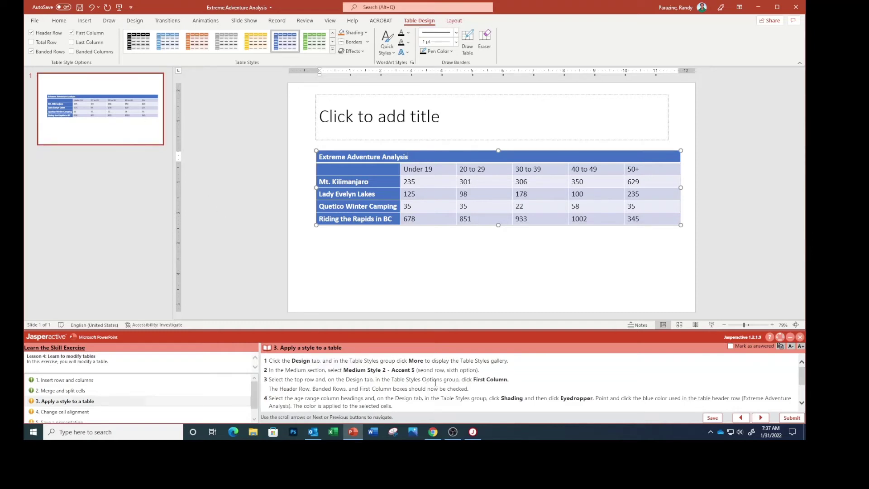
# Step: Eyedrop the title row's blue as shading for the age-range heading row
pyautogui.scroll(-1, 436, 380)
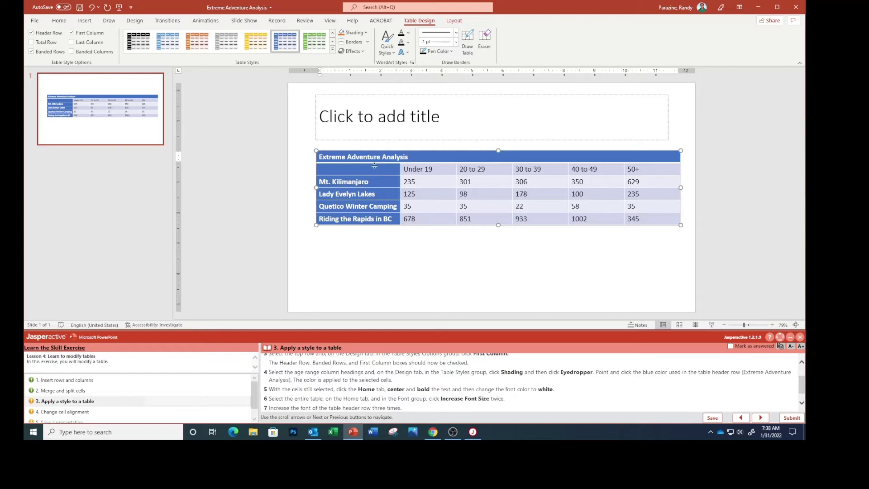
pyautogui.moveTo(403, 170); pyautogui.dragTo(634, 169)
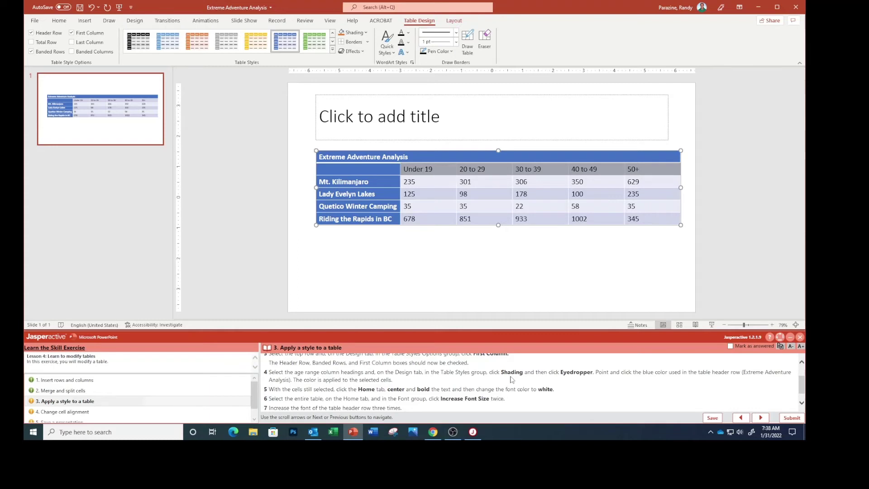
pyautogui.click(365, 32)
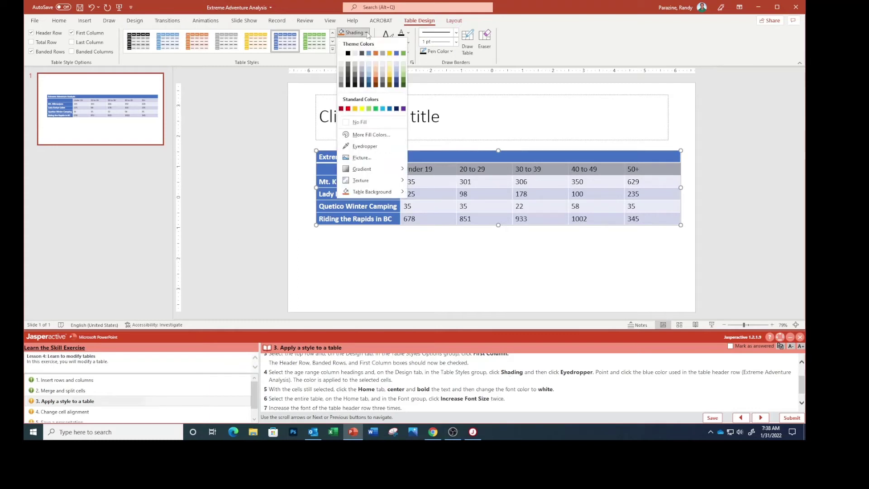
pyautogui.click(365, 146)
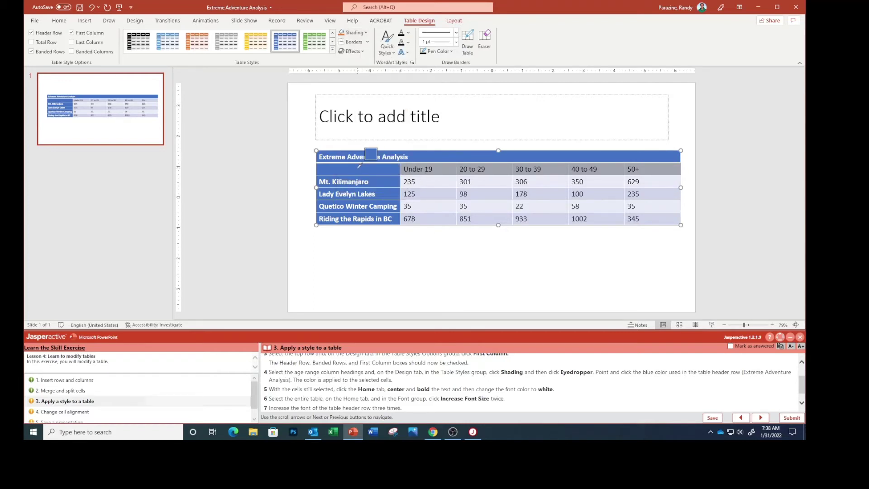
pyautogui.click(421, 152)
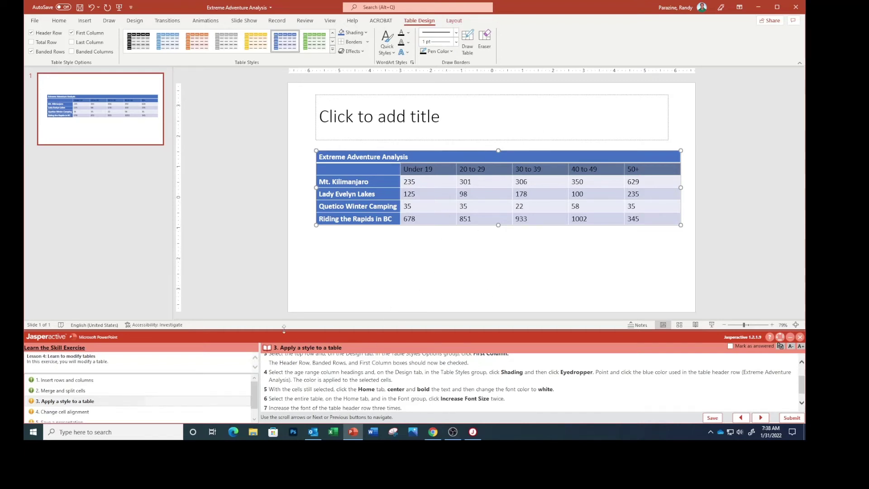
pyautogui.click(63, 21)
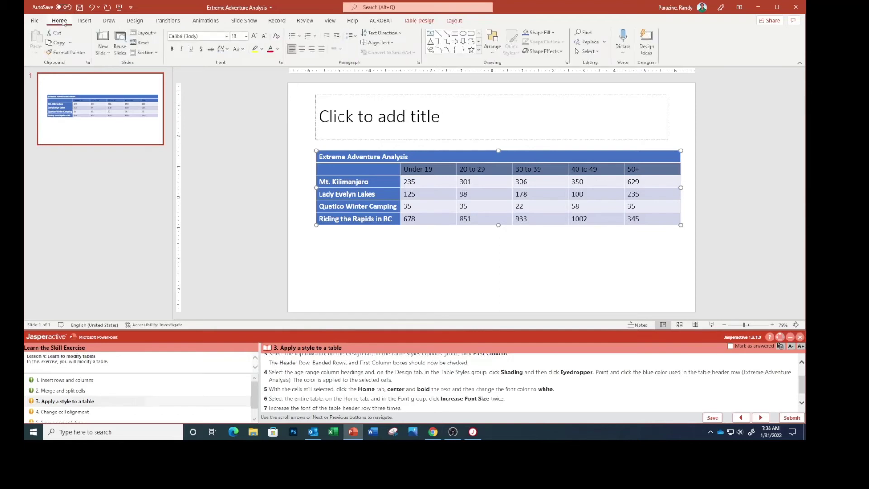
# Step: Centre and bold the age-range headings and set their font colour to White
pyautogui.click(302, 50)
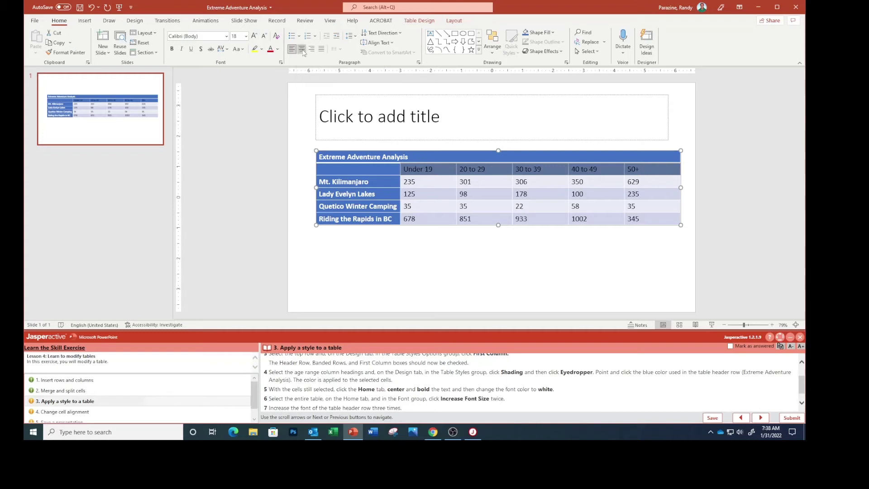
pyautogui.click(171, 49)
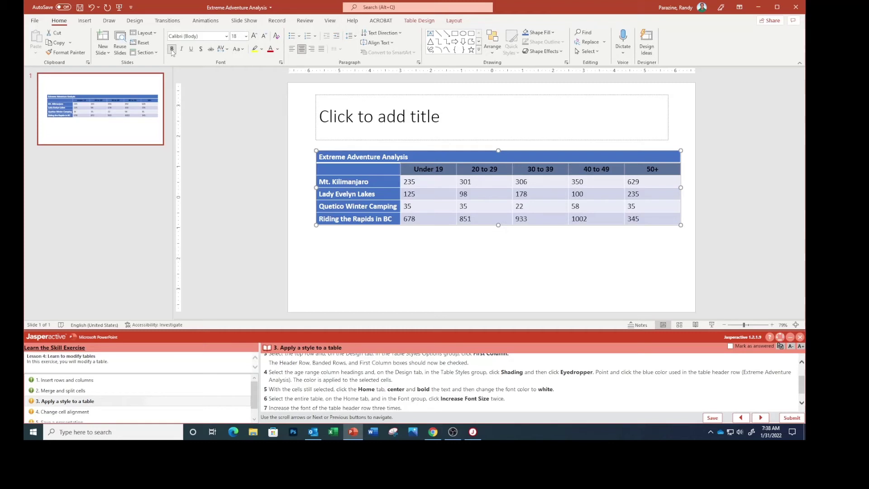
pyautogui.click(278, 51)
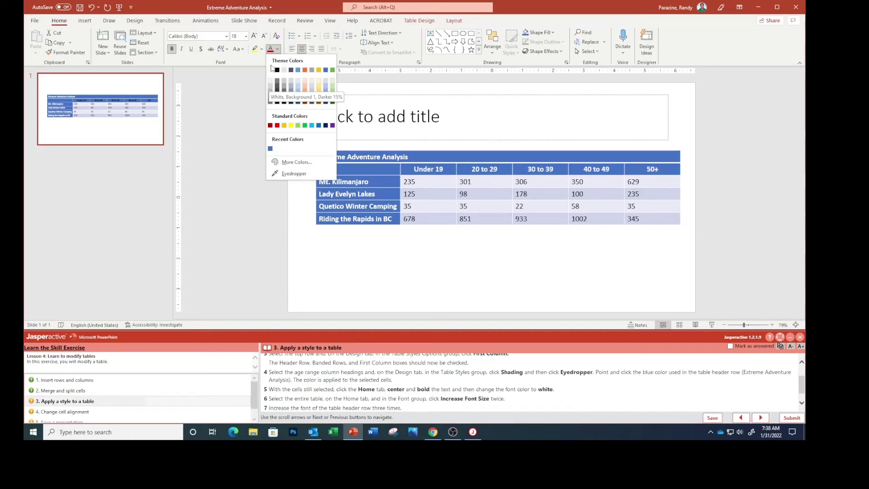
pyautogui.click(270, 71)
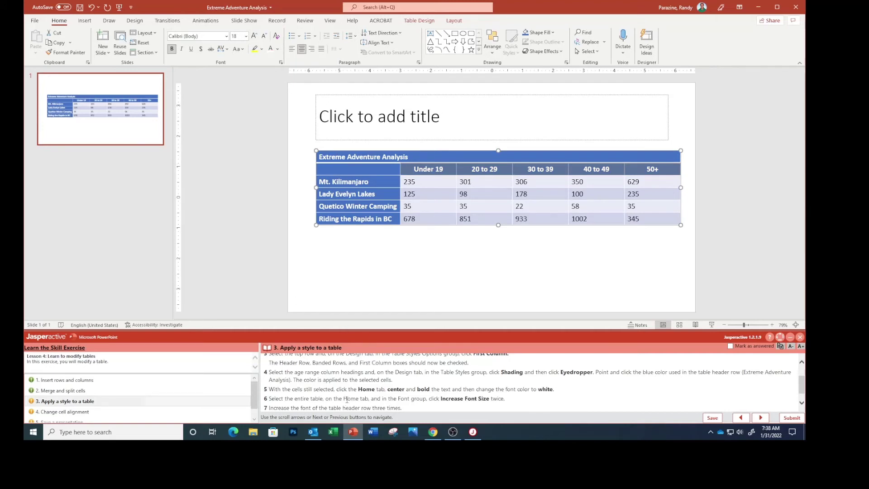
pyautogui.scroll(-1, 349, 398)
# Step: Select every table cell and increase the font size by two steps
pyautogui.click(426, 225)
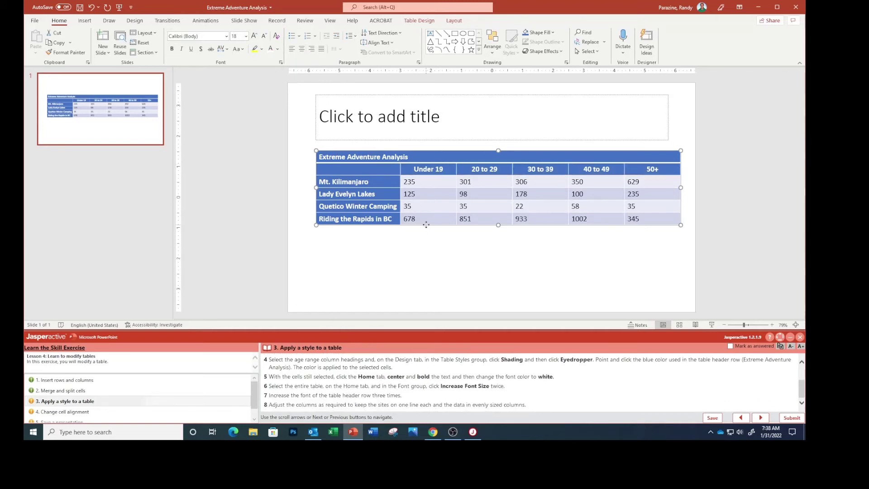
pyautogui.click(420, 254)
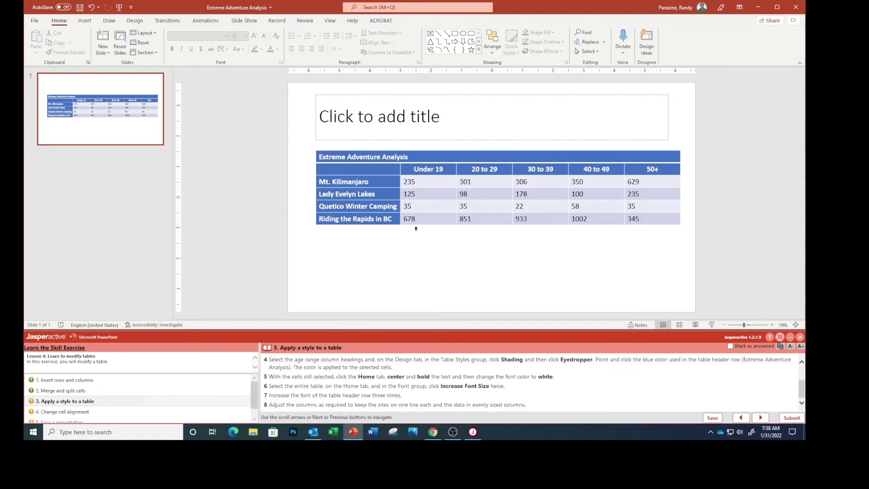
pyautogui.click(416, 228)
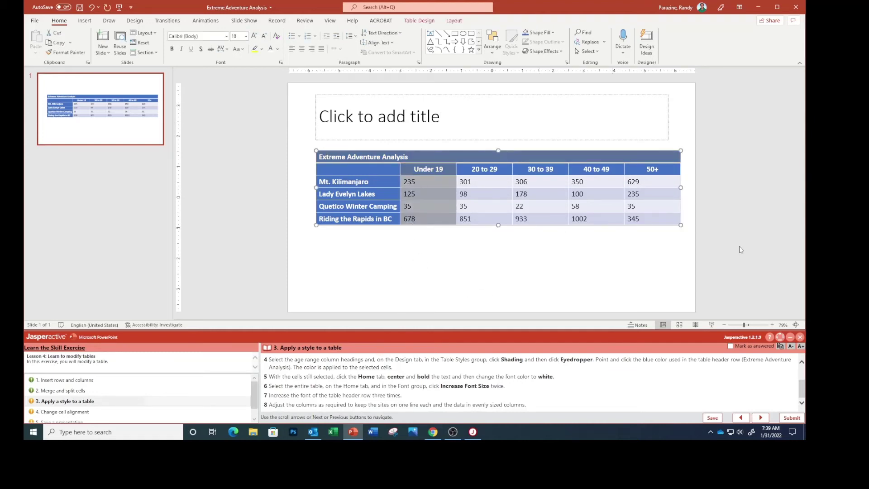
pyautogui.moveTo(666, 219); pyautogui.dragTo(322, 157)
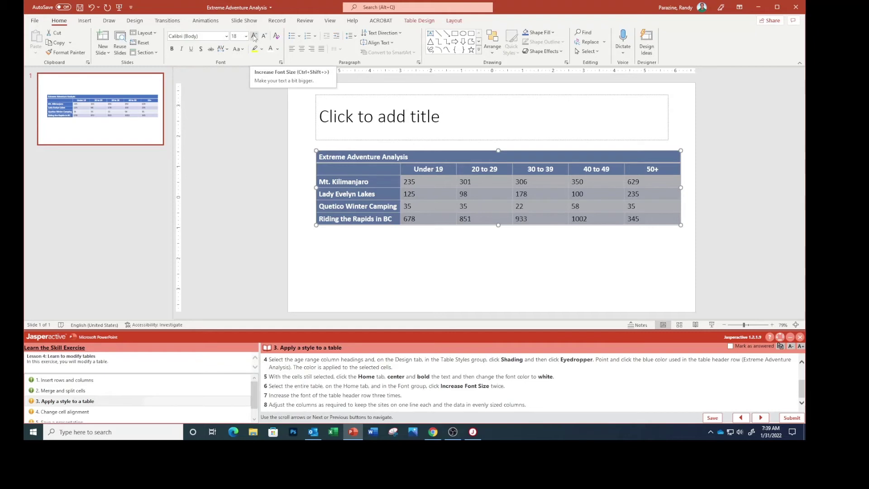
pyautogui.click(254, 36)
pyautogui.click(254, 36)
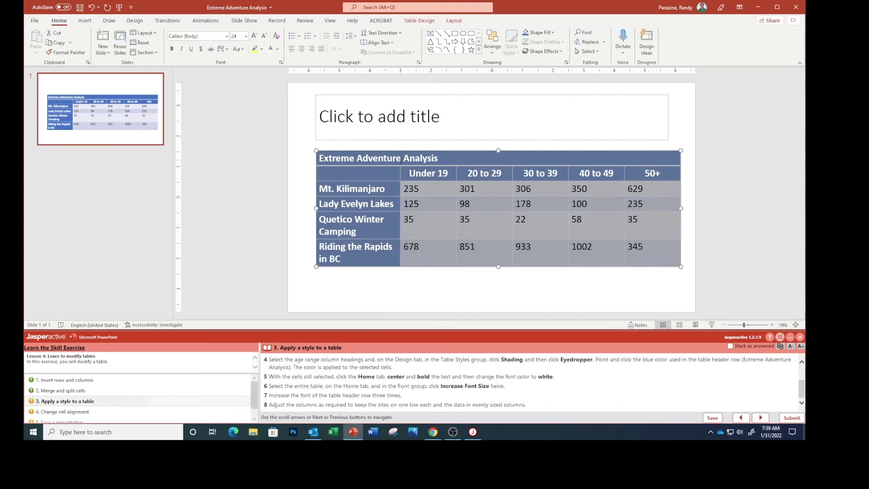
# Step: Enlarge the Extreme Adventure Analysis title one more step and auto-fit the first column to the tour names
pyautogui.click(390, 144)
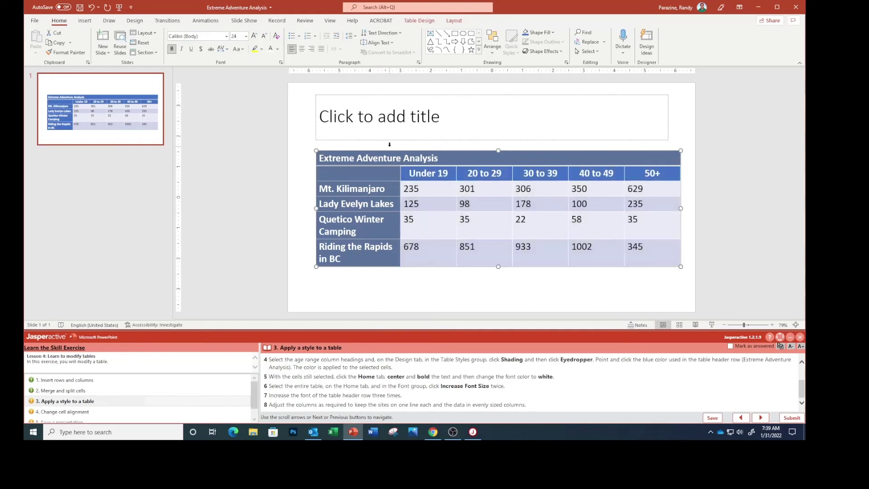
pyautogui.click(435, 159)
pyautogui.moveTo(443, 160); pyautogui.dragTo(333, 161)
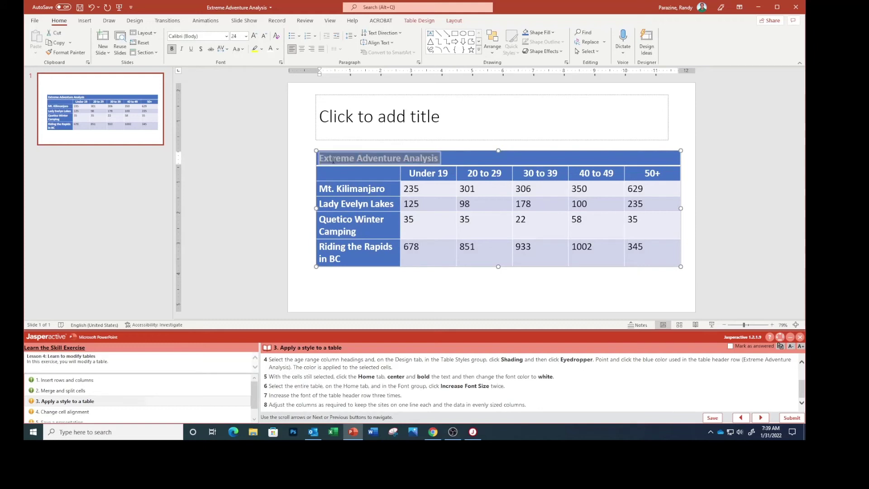
pyautogui.click(254, 36)
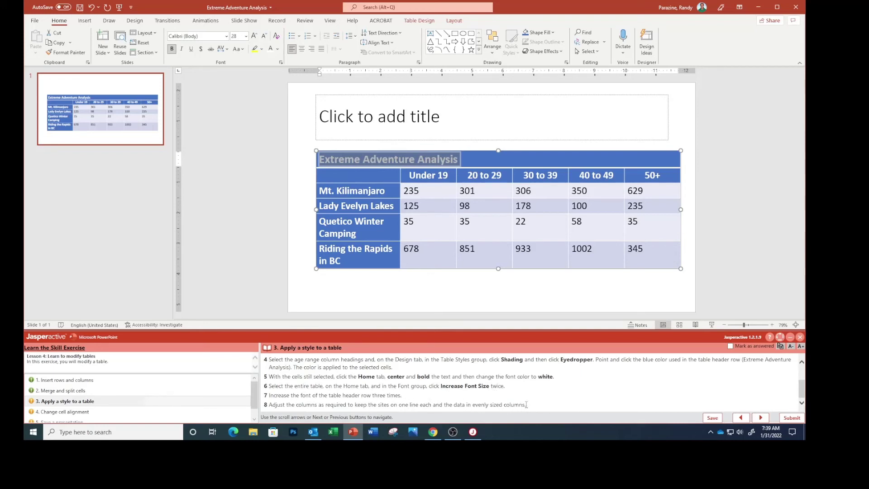
pyautogui.click(399, 230)
pyautogui.doubleClick(400, 230)
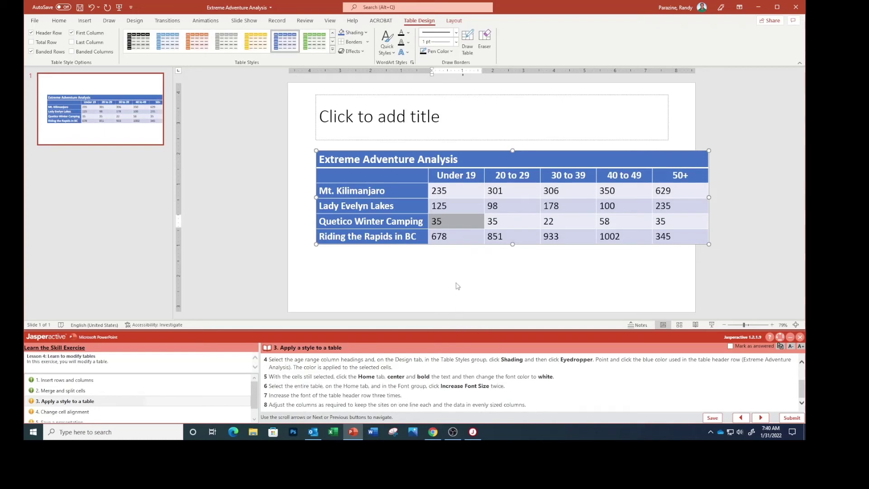
# Step: Select the five numeric columns, mark the table-style task answered, and advance to Change cell alignment
pyautogui.click(453, 187)
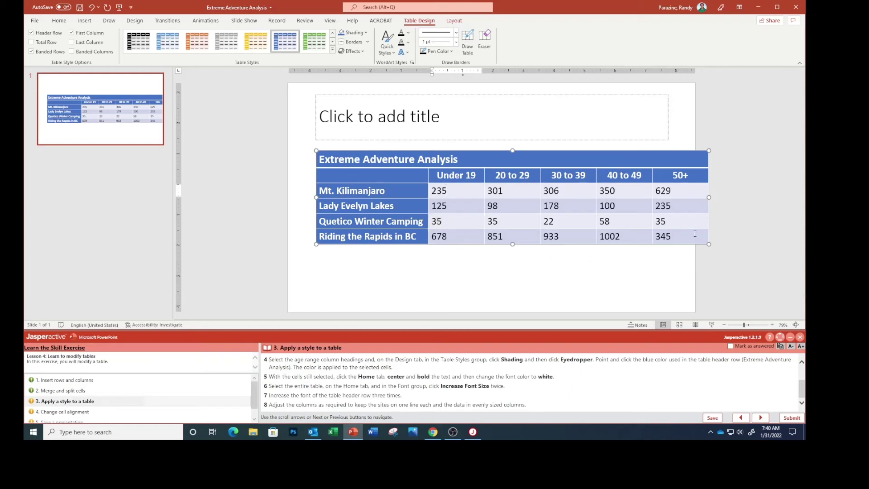
pyautogui.moveTo(695, 233); pyautogui.dragTo(438, 177)
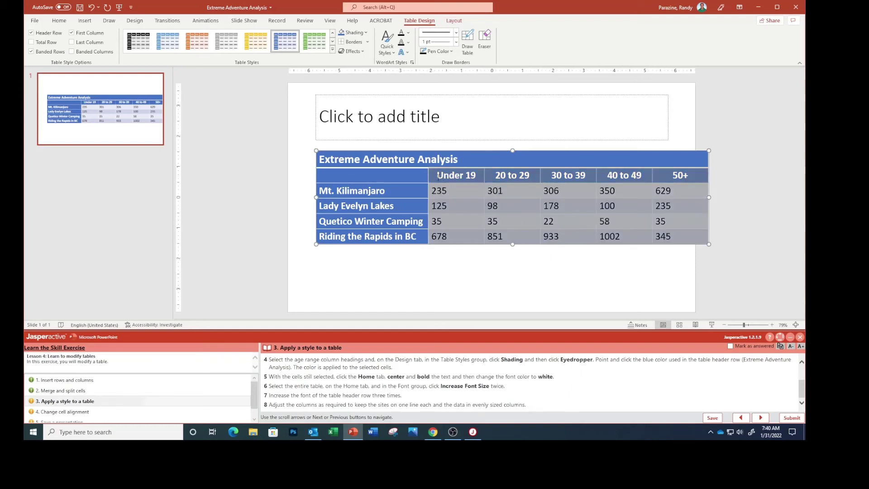
pyautogui.click(453, 21)
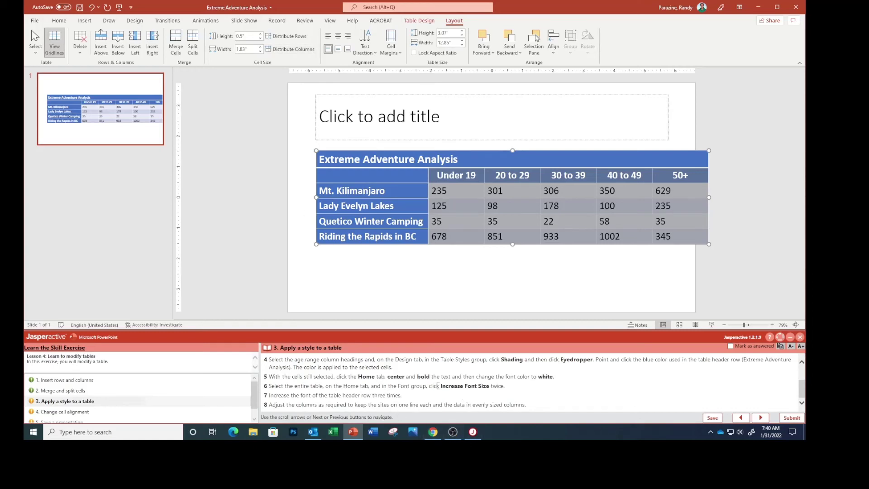
pyautogui.click(731, 347)
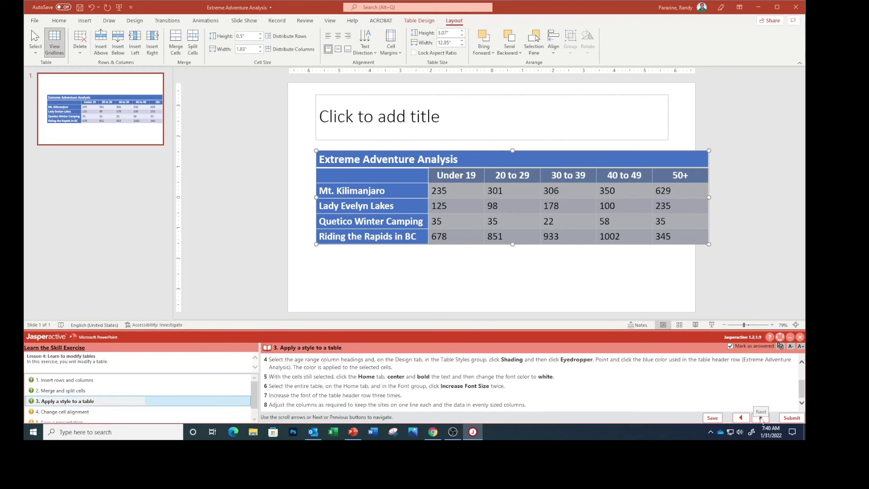
pyautogui.click(761, 418)
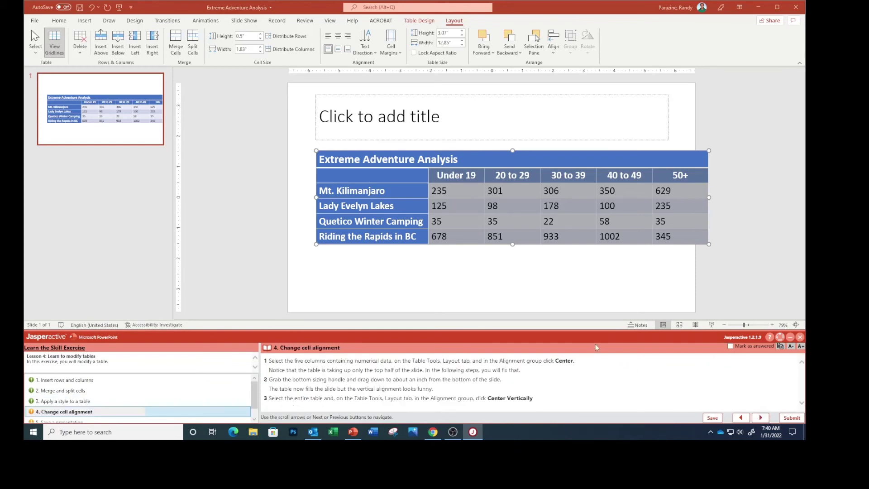
# Step: Center the numbers horizontally in the five numeric columns, headings included
pyautogui.click(484, 217)
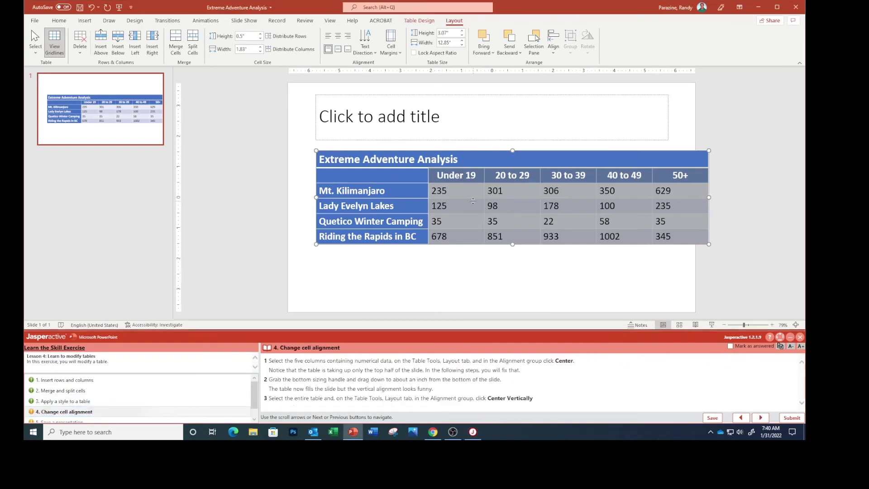
pyautogui.click(659, 239)
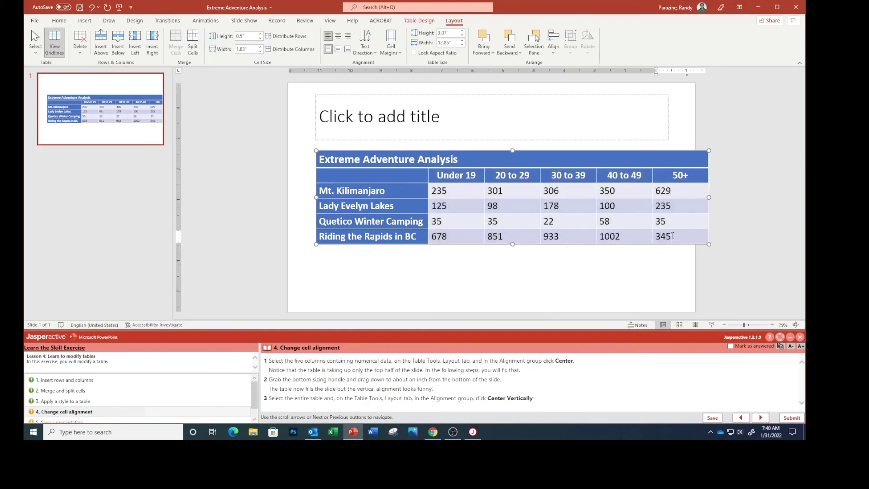
pyautogui.moveTo(672, 236); pyautogui.dragTo(453, 176)
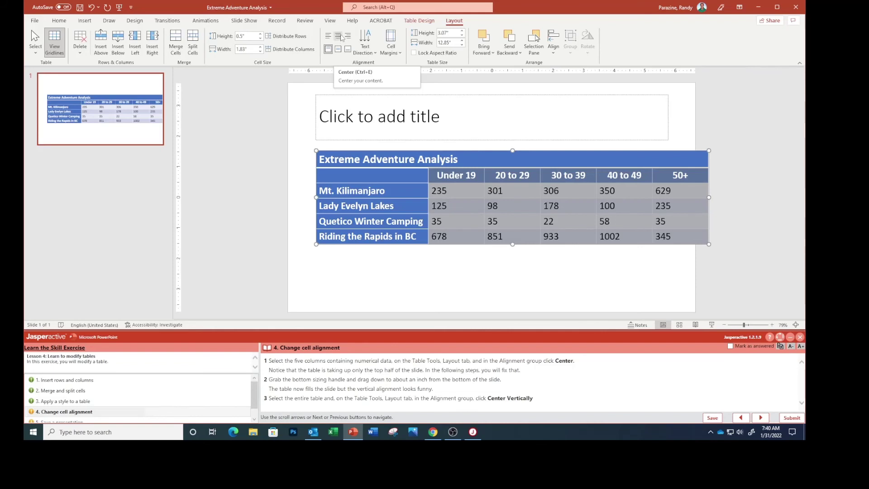
pyautogui.click(341, 39)
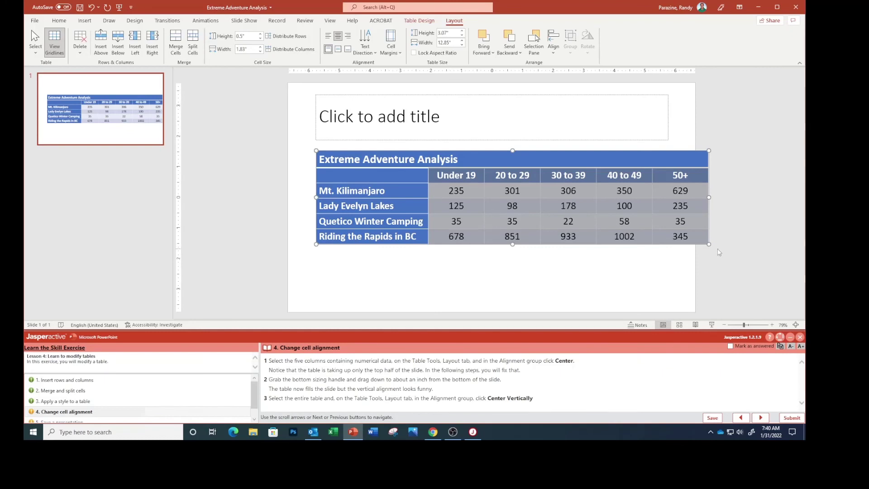
# Step: Stretch the table taller, center all cell text vertically, and advance to the save task
pyautogui.moveTo(709, 245); pyautogui.dragTo(709, 286)
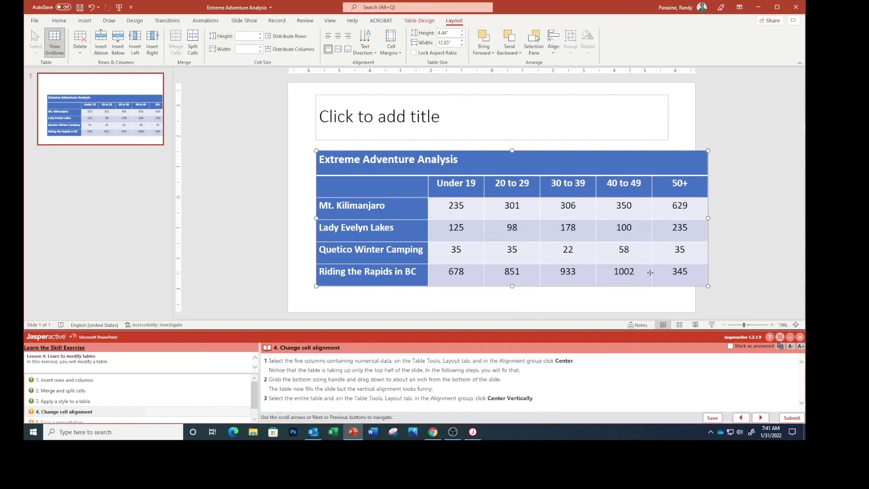
pyautogui.moveTo(701, 273); pyautogui.dragTo(304, 165)
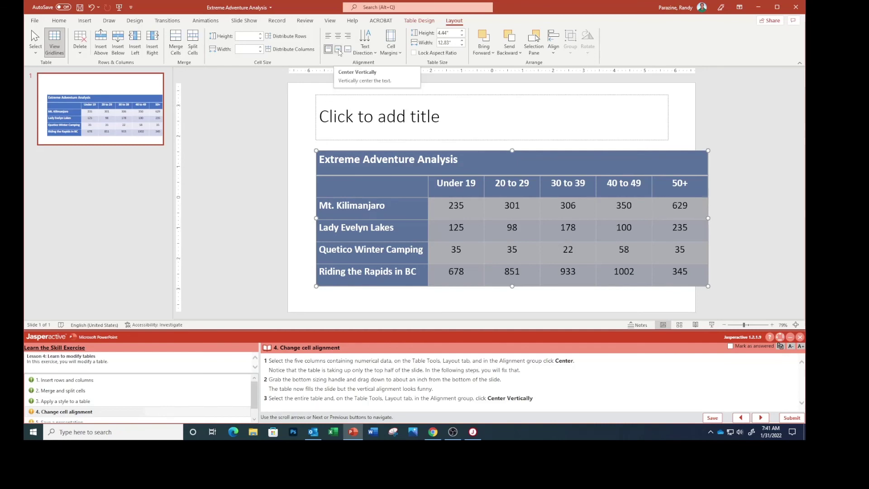
pyautogui.click(338, 50)
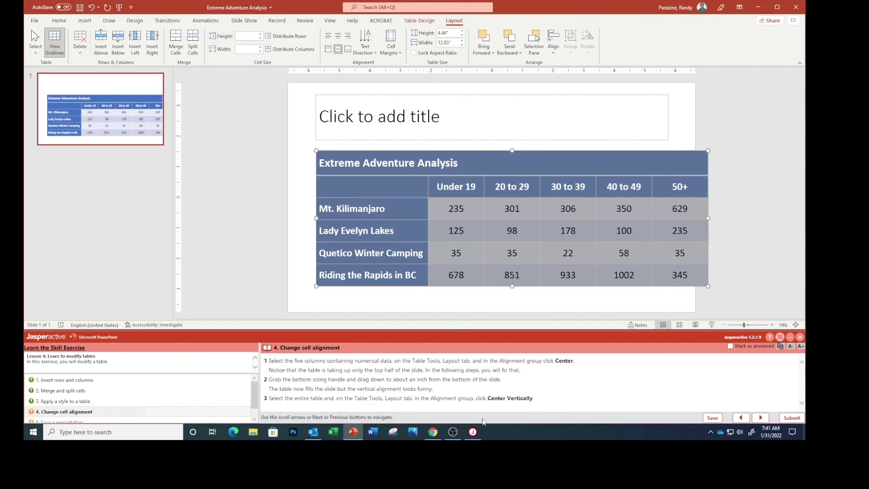
pyautogui.click(735, 346)
pyautogui.click(761, 417)
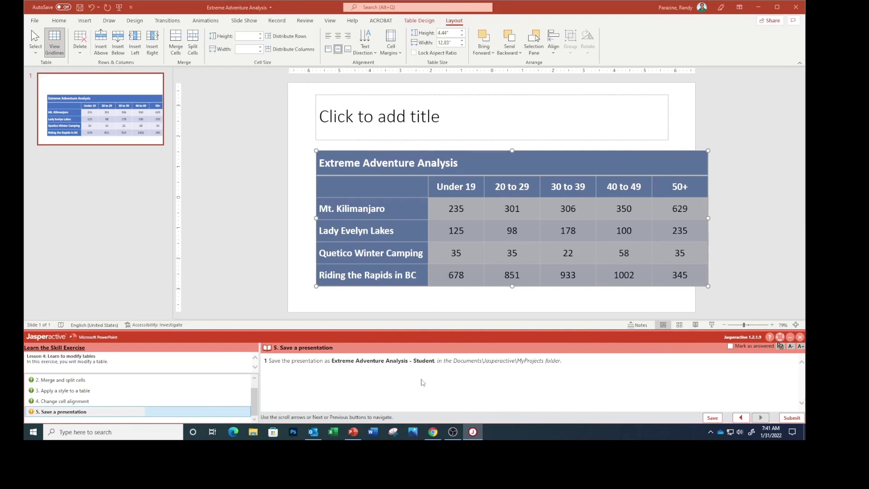
# Step: Save a copy to Jasperactive\MyProjects, appending ' - Student' to the Extreme Adventure Analysis file name
pyautogui.click(36, 22)
pyautogui.click(37, 23)
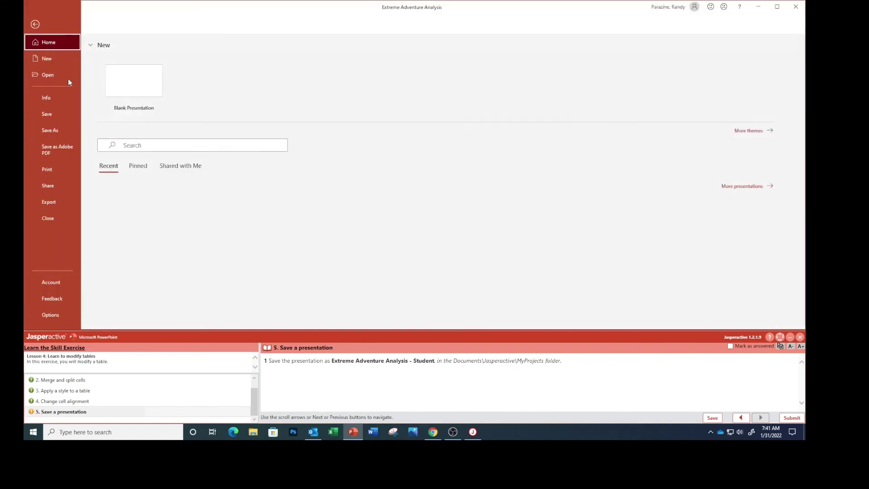
pyautogui.click(56, 132)
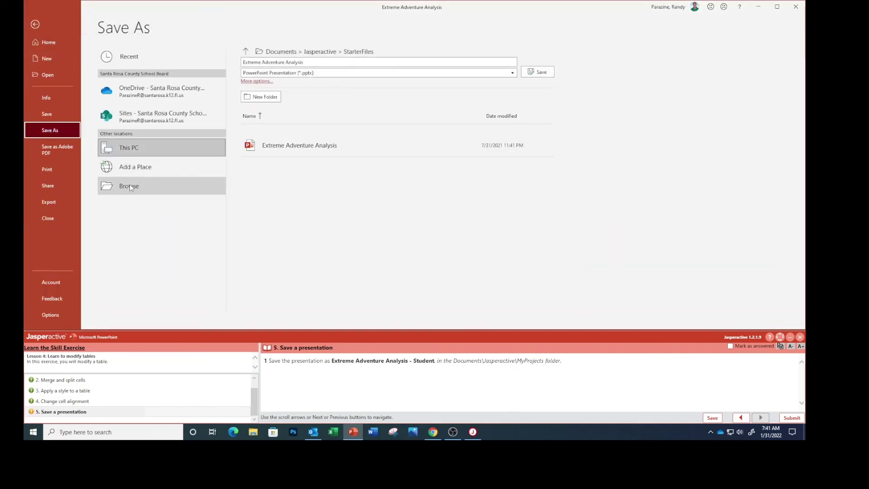
pyautogui.click(130, 187)
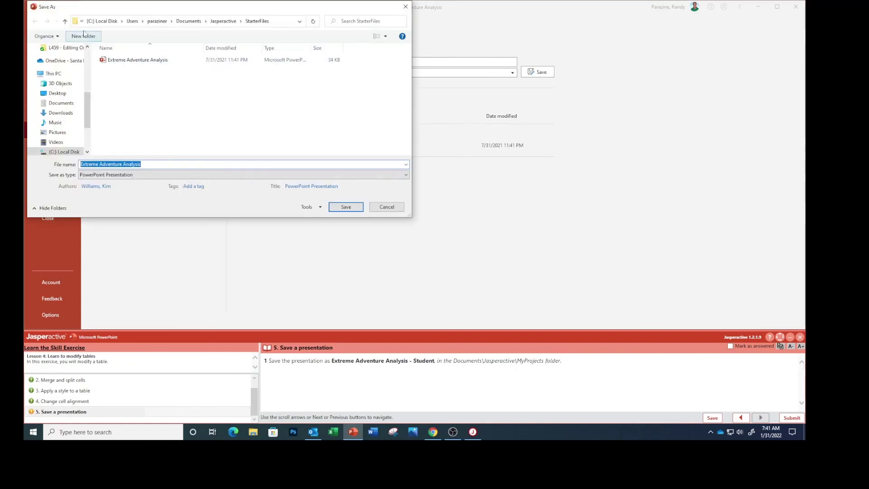
pyautogui.click(66, 23)
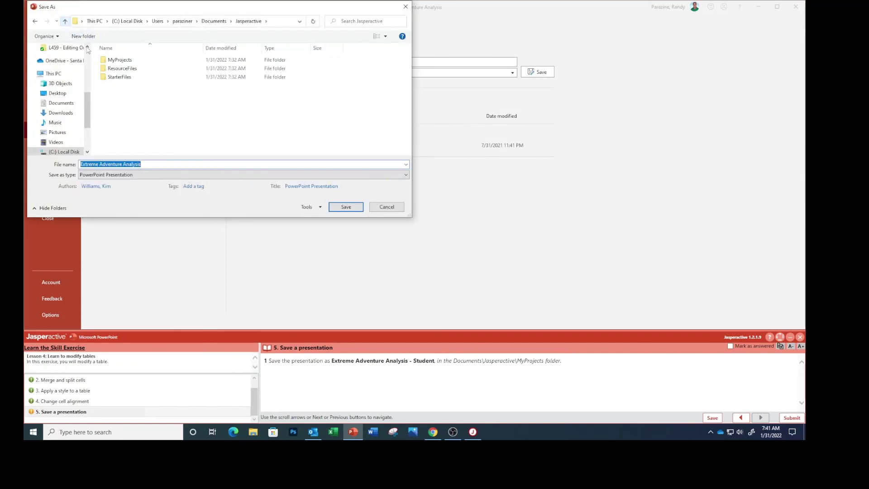
pyautogui.doubleClick(120, 60)
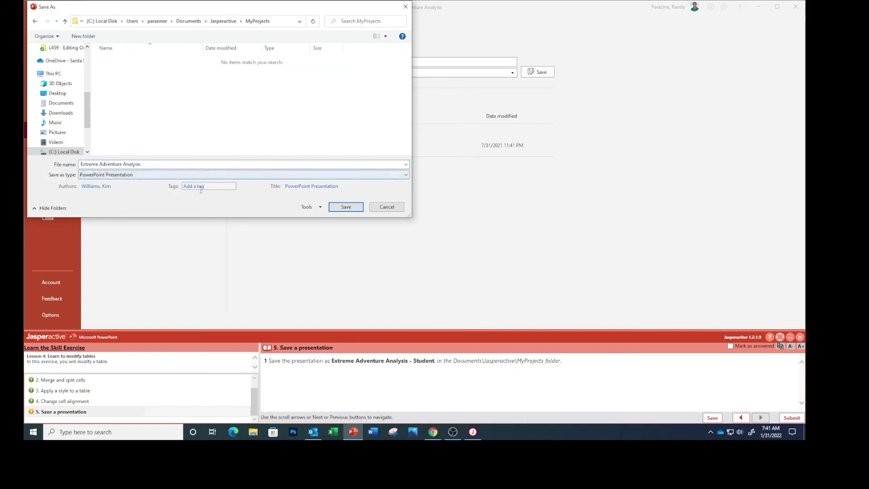
pyautogui.tripleClick(155, 164)
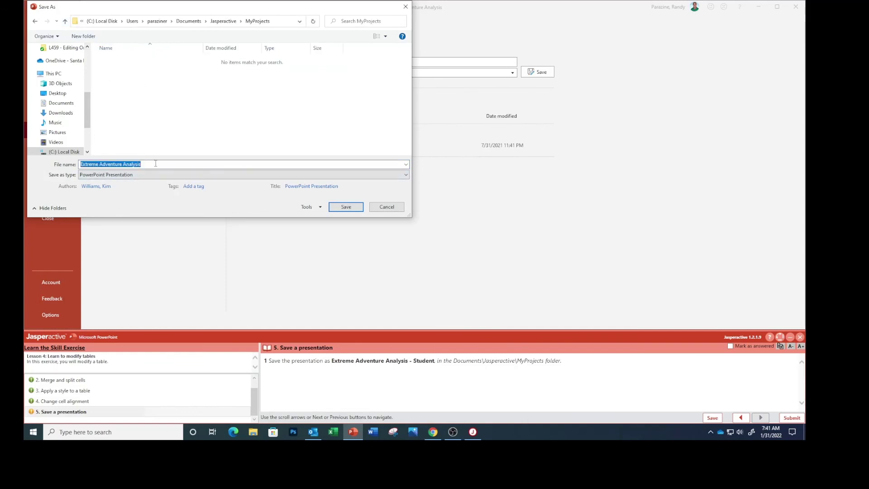
pyautogui.click(156, 165)
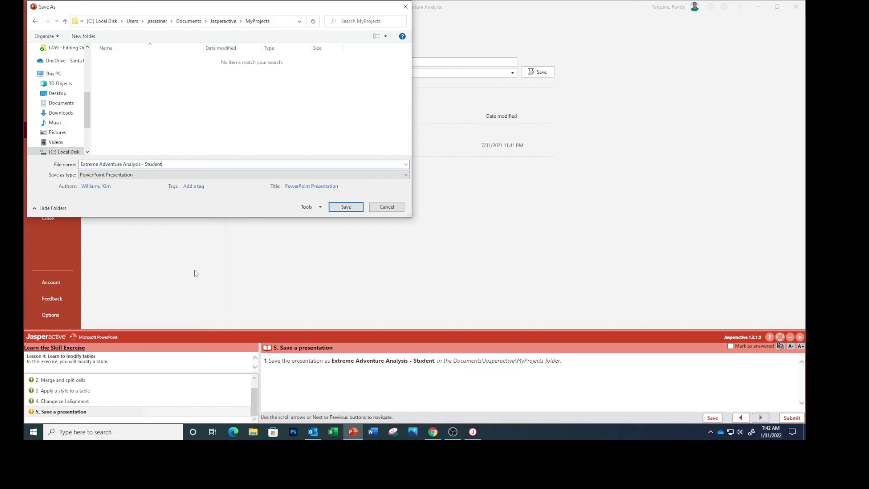
pyautogui.click(346, 208)
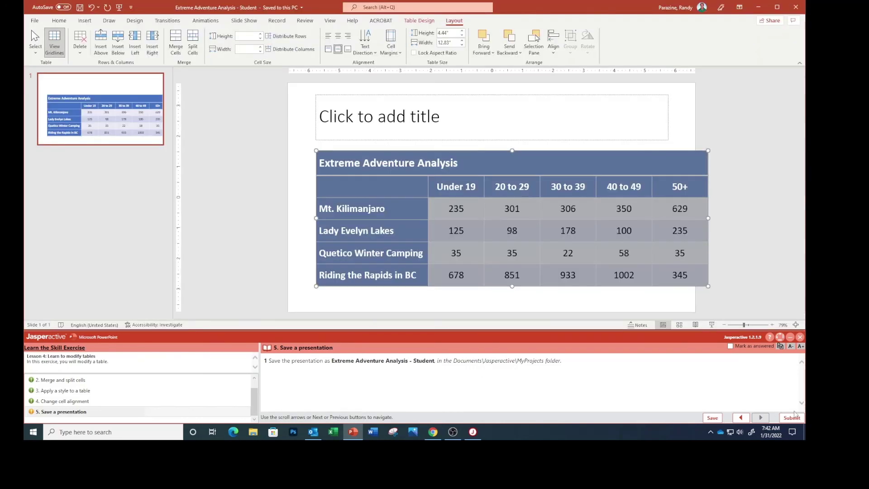
# Step: Mark the save task answered and submit the exercise for scoring
pyautogui.click(730, 346)
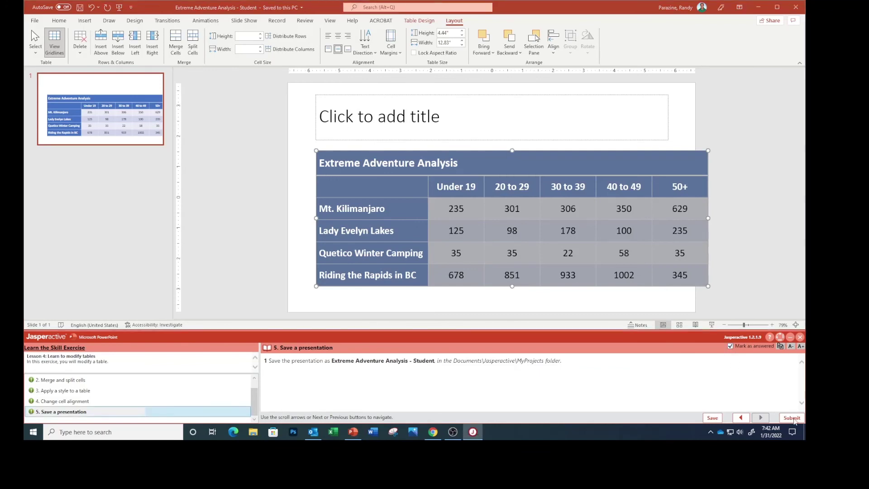
pyautogui.click(792, 418)
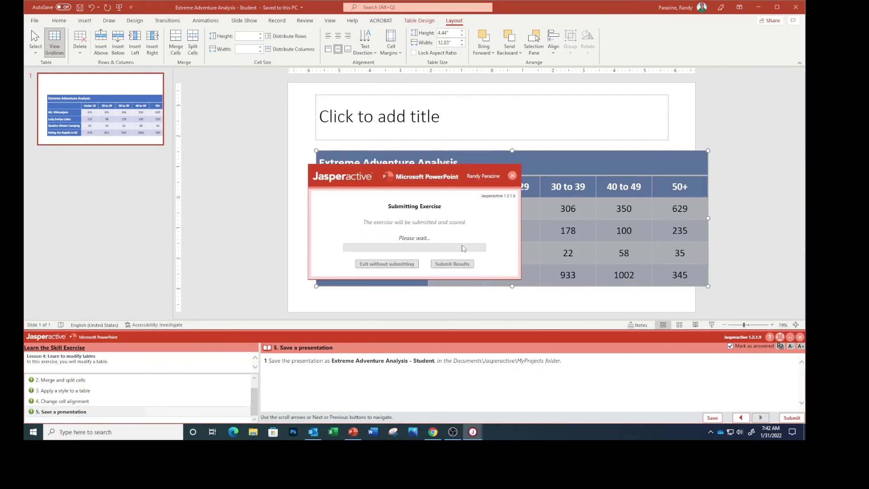